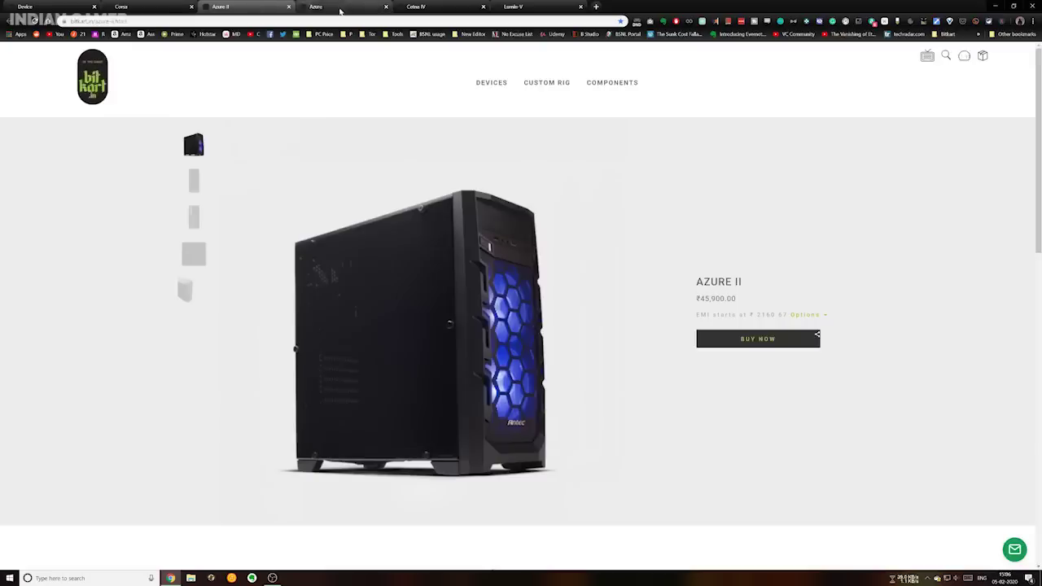
Look over the product pages of the Azure, Cetna IV and Lumin-V prebuilt PCs
{"action": "left_click", "coordinate": [340, 8]}
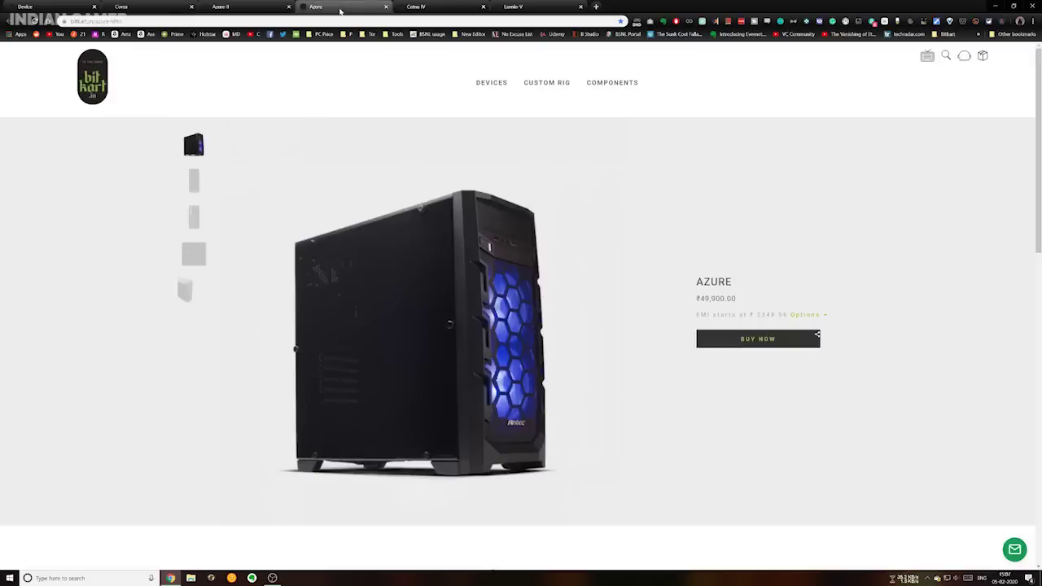
{"action": "left_click", "coordinate": [439, 6]}
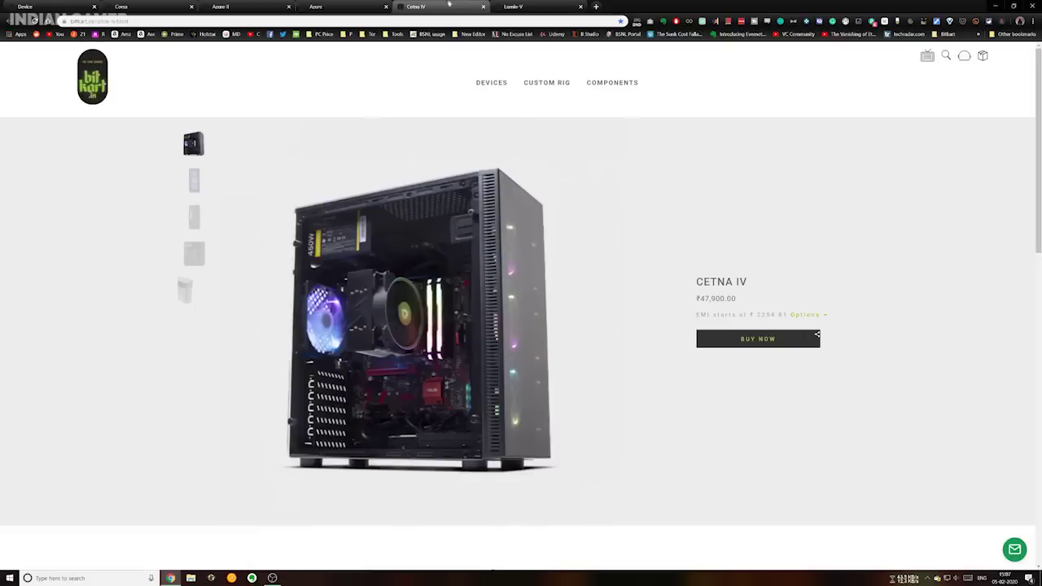
{"action": "left_click", "coordinate": [565, 5]}
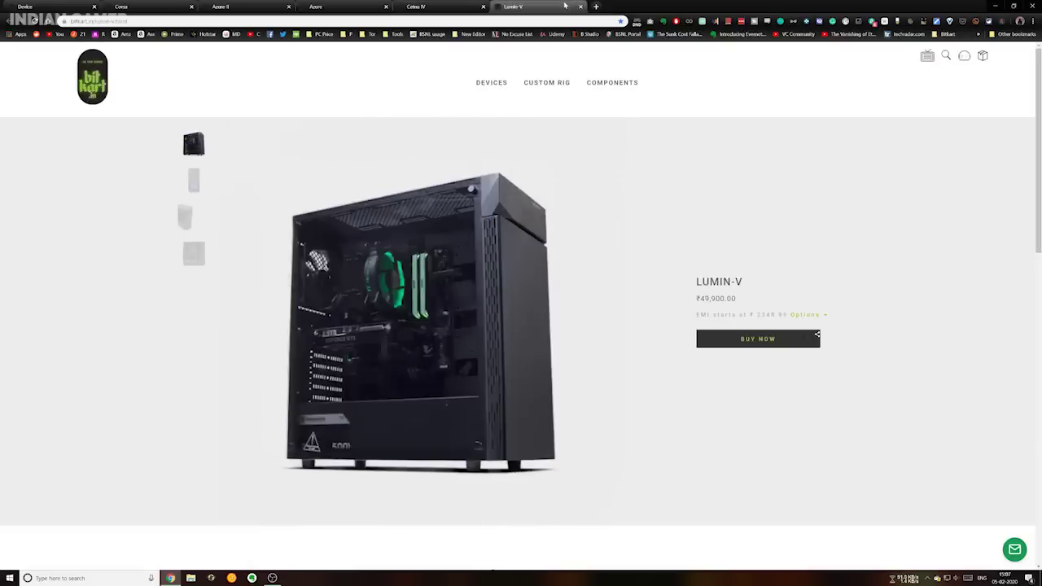
Review the Lumin-V's specifications, including its graphics card, and close its product page
{"action": "scroll", "coordinate": [661, 226], "scroll_direction": "down", "scroll_amount": 6}
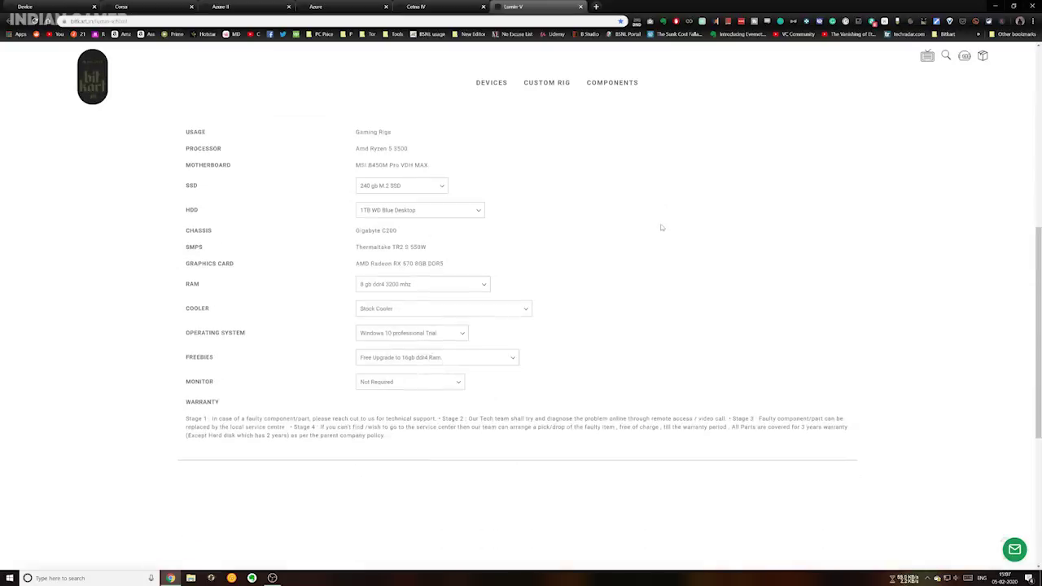
{"action": "left_click_drag", "start_coordinate": [429, 264], "coordinate": [392, 263]}
{"action": "left_click", "coordinate": [446, 263]}
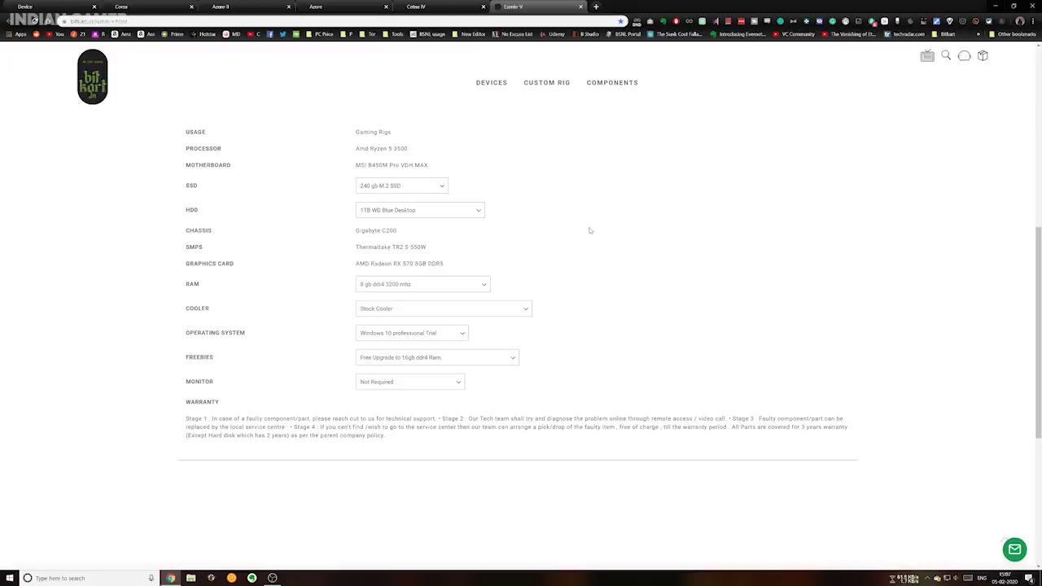
{"action": "scroll", "coordinate": [591, 230], "scroll_direction": "up", "scroll_amount": 6}
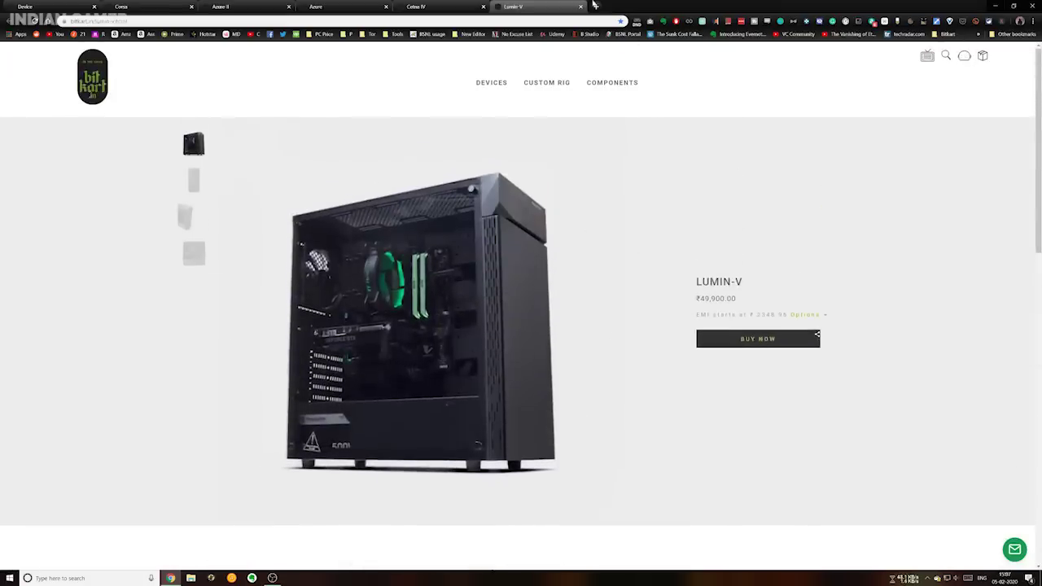
{"action": "left_click", "coordinate": [580, 7]}
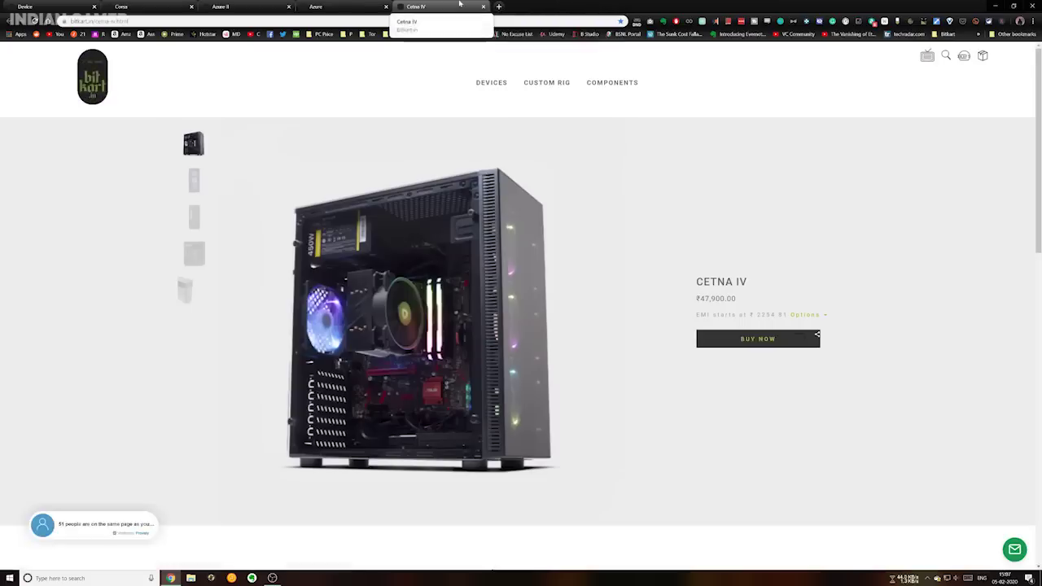
Examine the Azure II's price and component specifications on its product page
{"action": "left_click", "coordinate": [254, 5]}
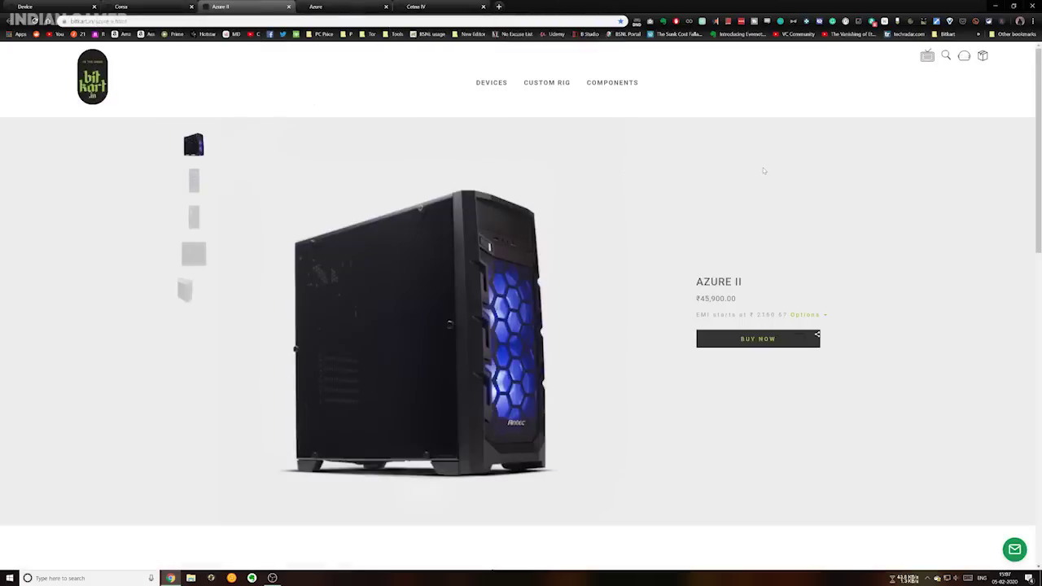
{"action": "scroll", "coordinate": [763, 171], "scroll_direction": "down", "scroll_amount": 7}
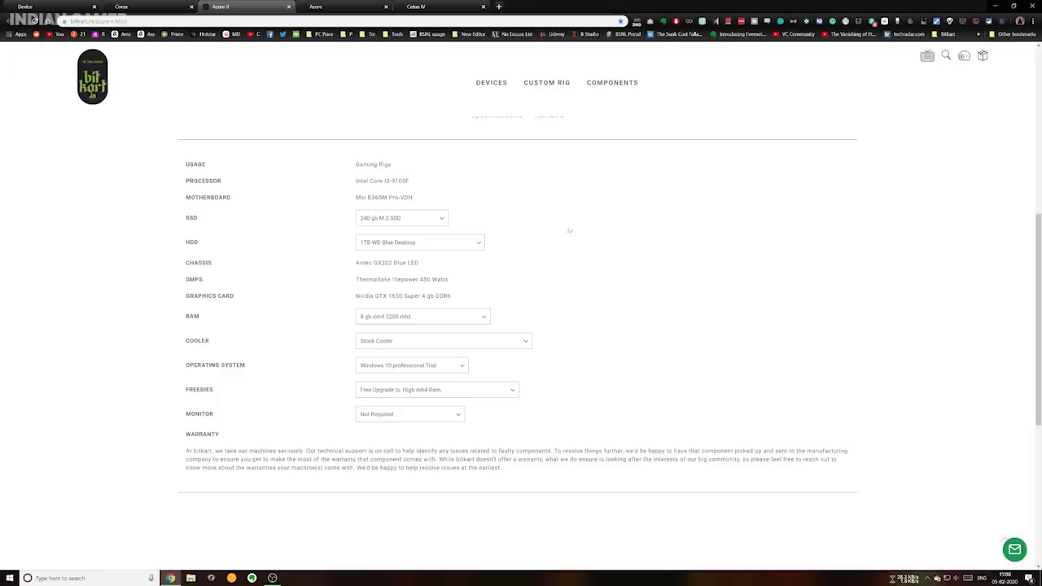
{"action": "scroll", "coordinate": [559, 217], "scroll_direction": "up", "scroll_amount": 5}
{"action": "scroll", "coordinate": [592, 265], "scroll_direction": "down", "scroll_amount": 2}
{"action": "scroll", "coordinate": [591, 266], "scroll_direction": "down", "scroll_amount": 3}
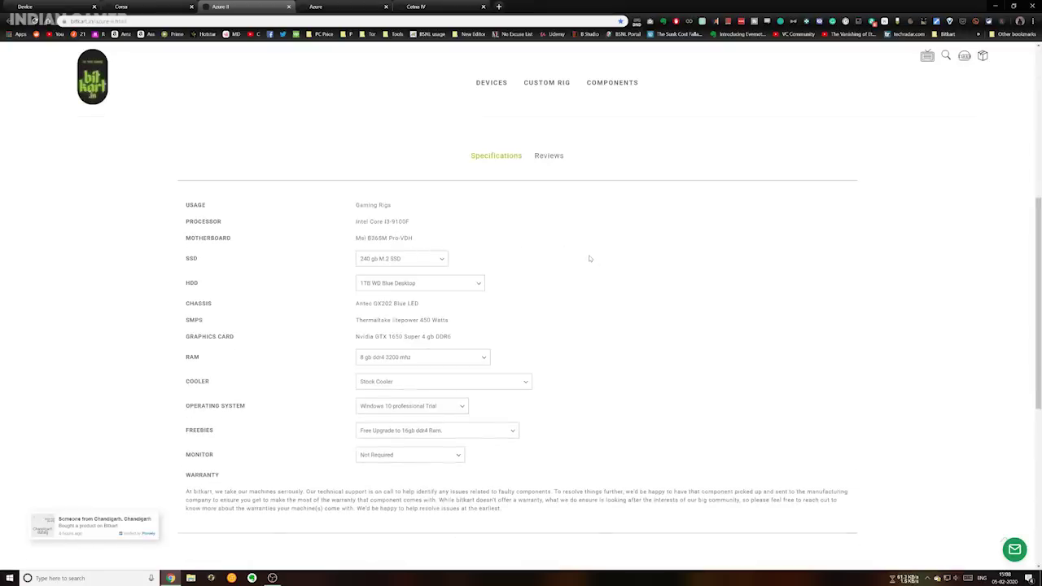
Check the freebie options offered with the Azure II and review its specifications again without changing the selection
{"action": "left_click", "coordinate": [509, 432]}
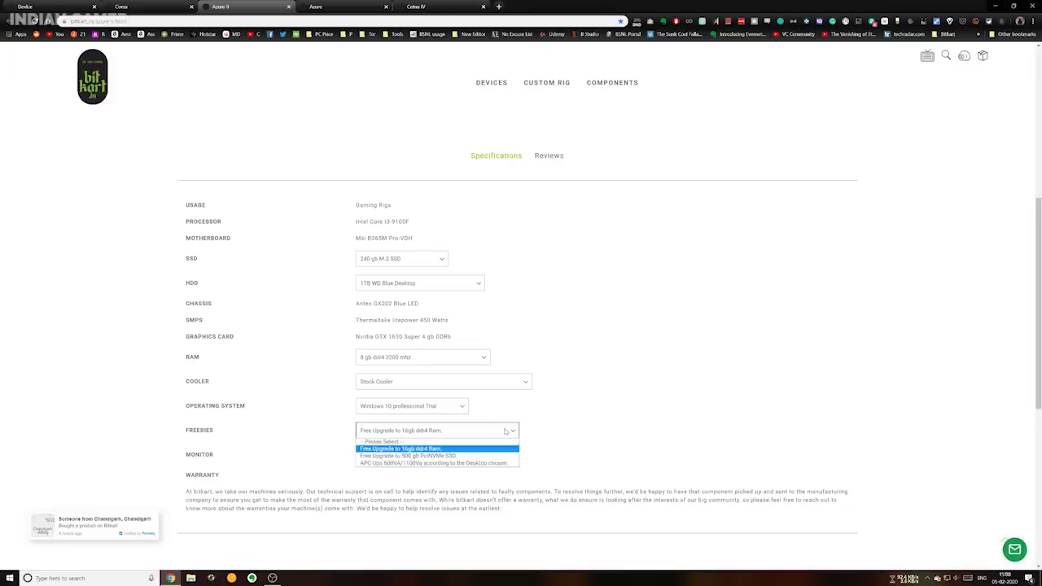
{"action": "left_click", "coordinate": [660, 354]}
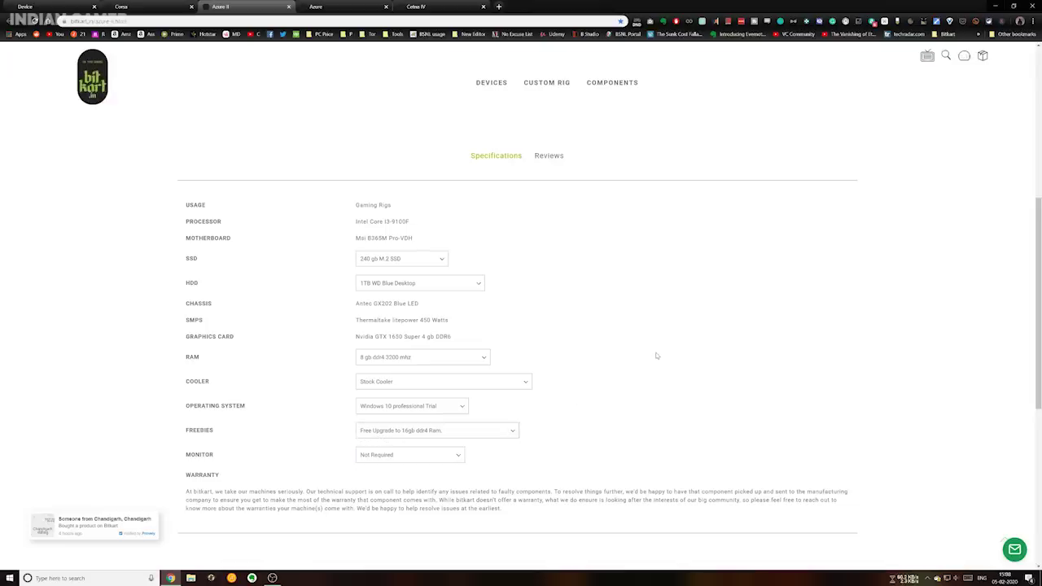
{"action": "scroll", "coordinate": [657, 353], "scroll_direction": "up", "scroll_amount": 3}
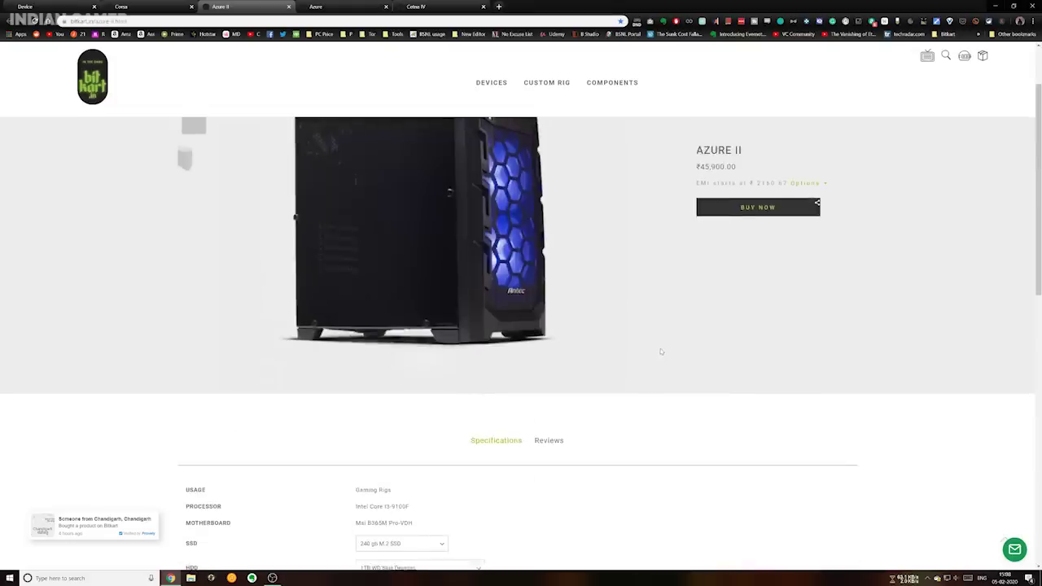
{"action": "scroll", "coordinate": [659, 353], "scroll_direction": "down", "scroll_amount": 2}
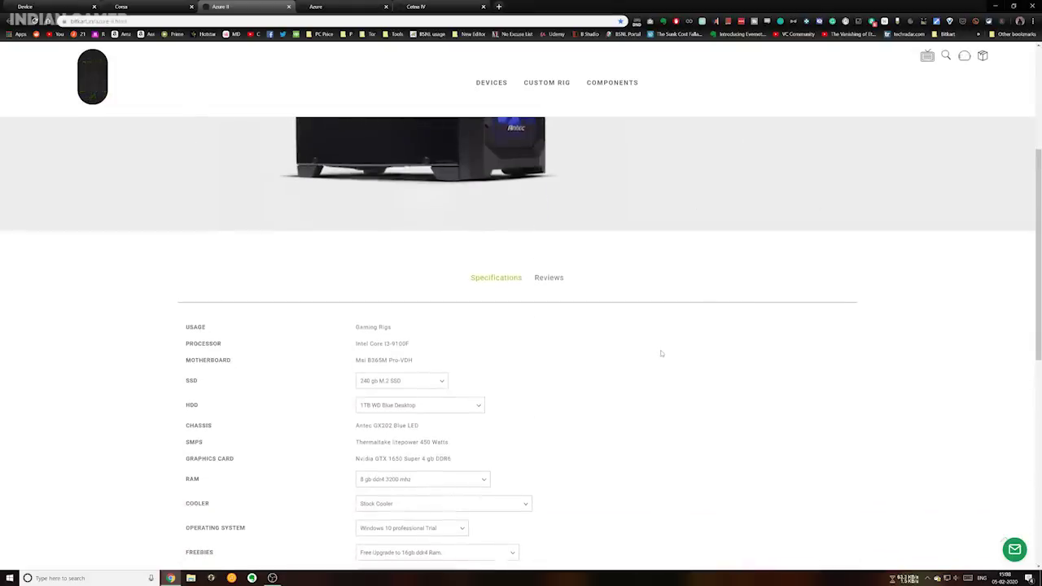
{"action": "scroll", "coordinate": [662, 352], "scroll_direction": "down", "scroll_amount": 2}
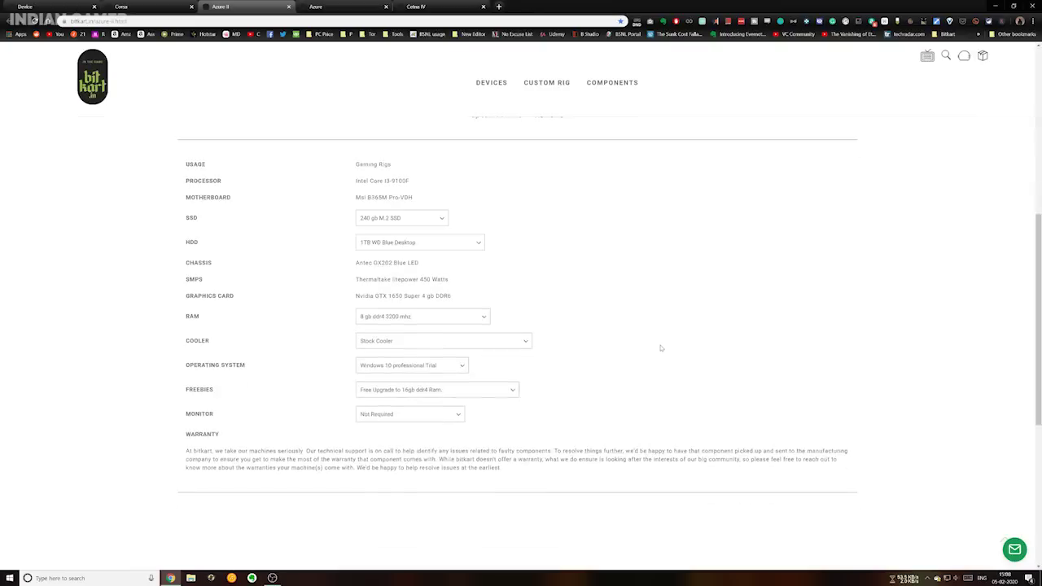
{"action": "left_click", "coordinate": [495, 396]}
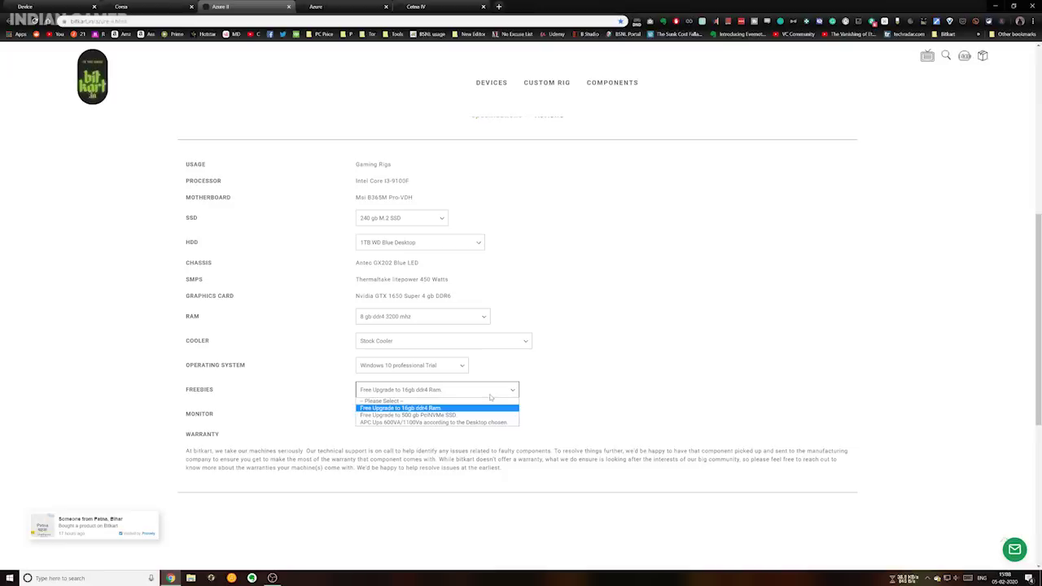
{"action": "left_click", "coordinate": [649, 290]}
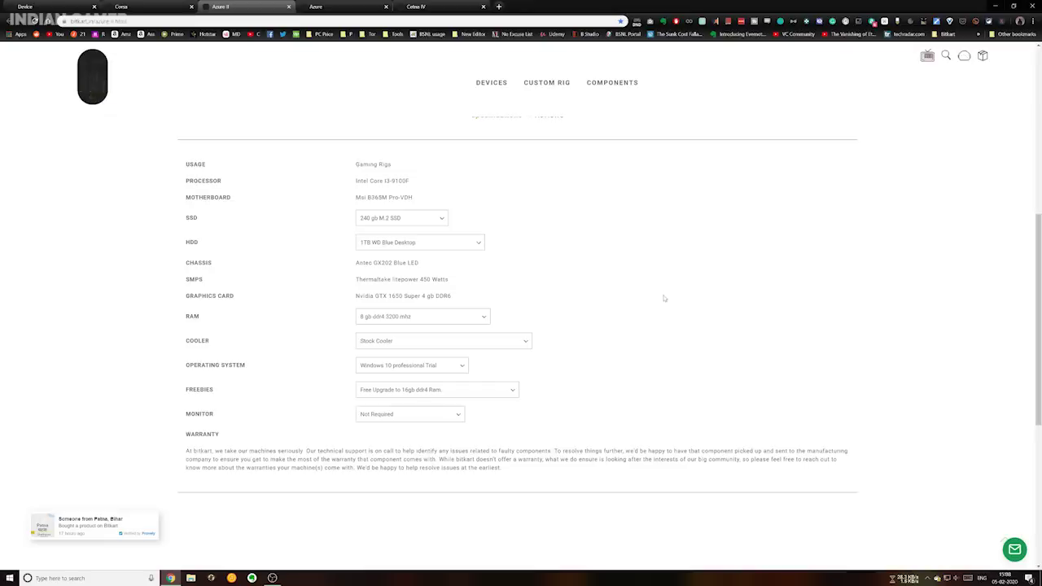
{"action": "scroll", "coordinate": [665, 298], "scroll_direction": "up", "scroll_amount": 6}
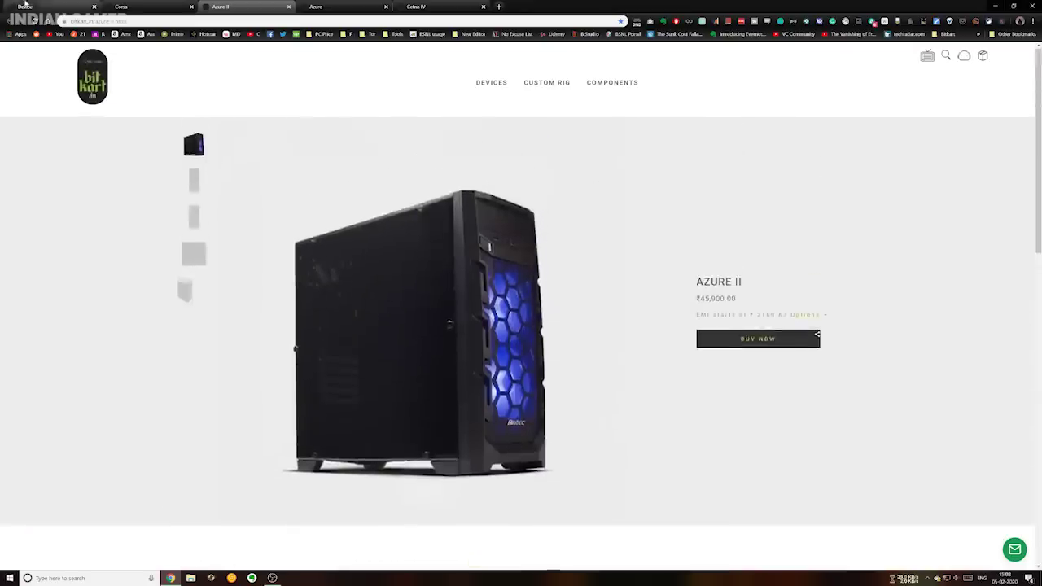
Open the Custom Rig configurator and set the usage to Gaming Rig
{"action": "left_click", "coordinate": [25, 5]}
{"action": "left_click", "coordinate": [497, 87]}
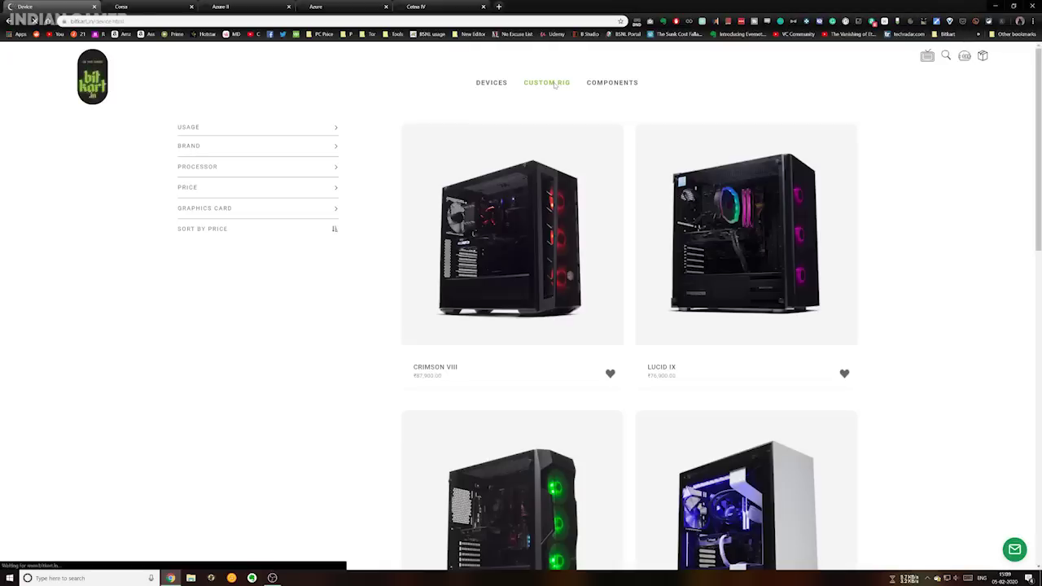
{"action": "left_click", "coordinate": [555, 85]}
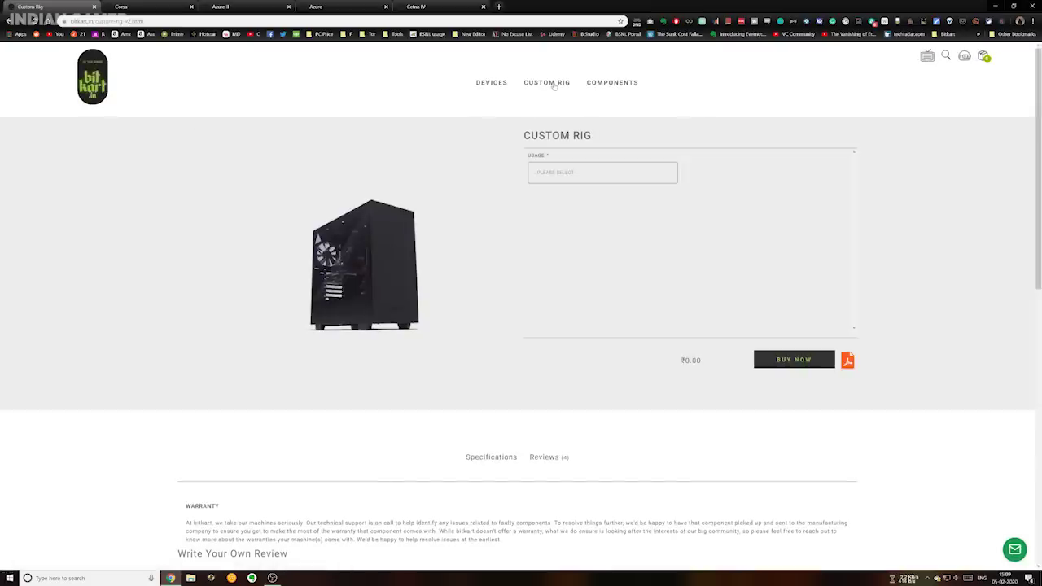
{"action": "left_click", "coordinate": [596, 181]}
{"action": "left_click", "coordinate": [600, 195]}
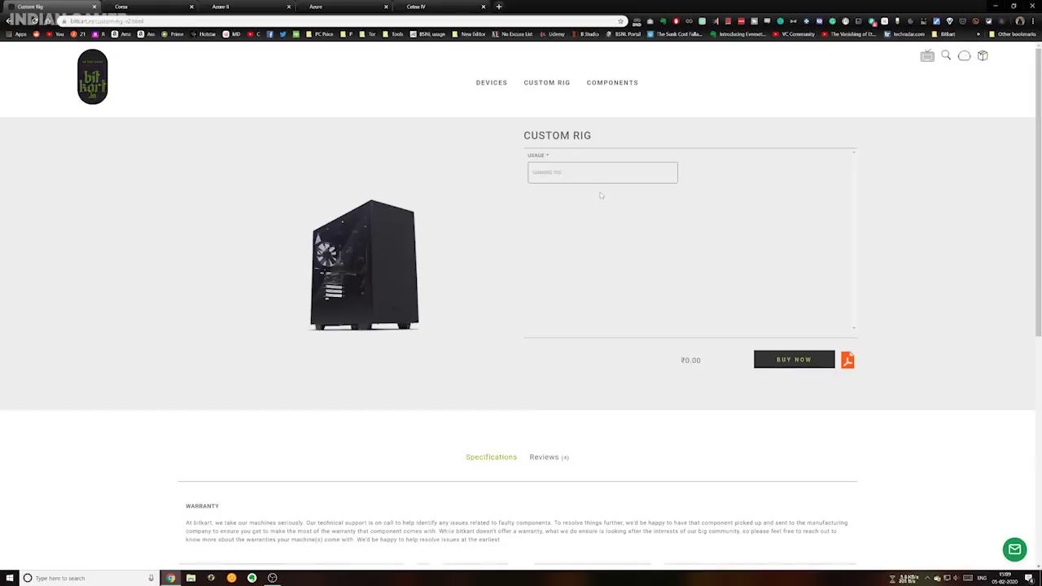
Try Ant Esports and CoolerMaster as the cabinet brand and view the CoolerMaster case models
{"action": "left_click", "coordinate": [759, 172]}
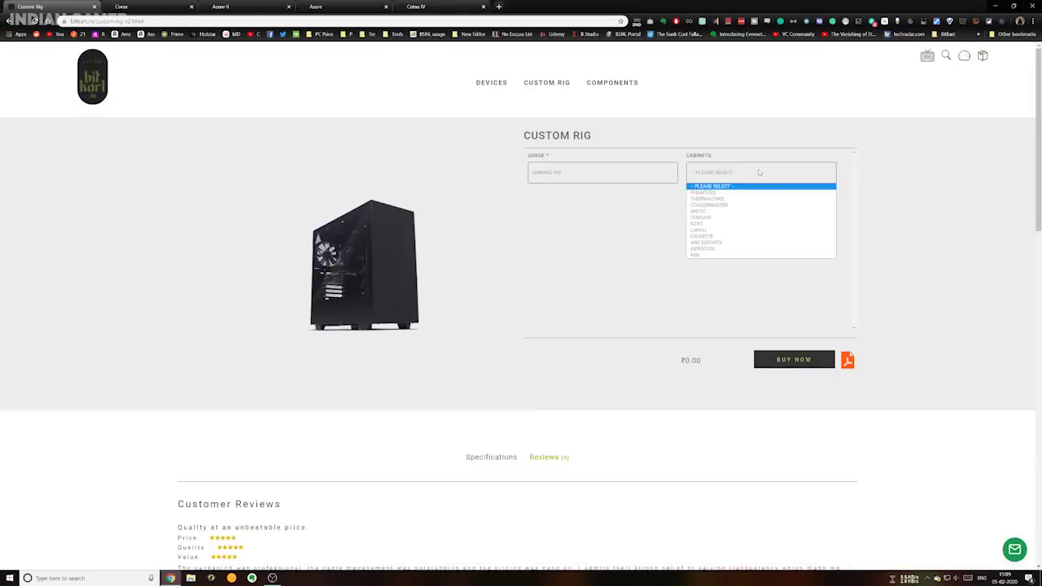
{"action": "left_click", "coordinate": [747, 243]}
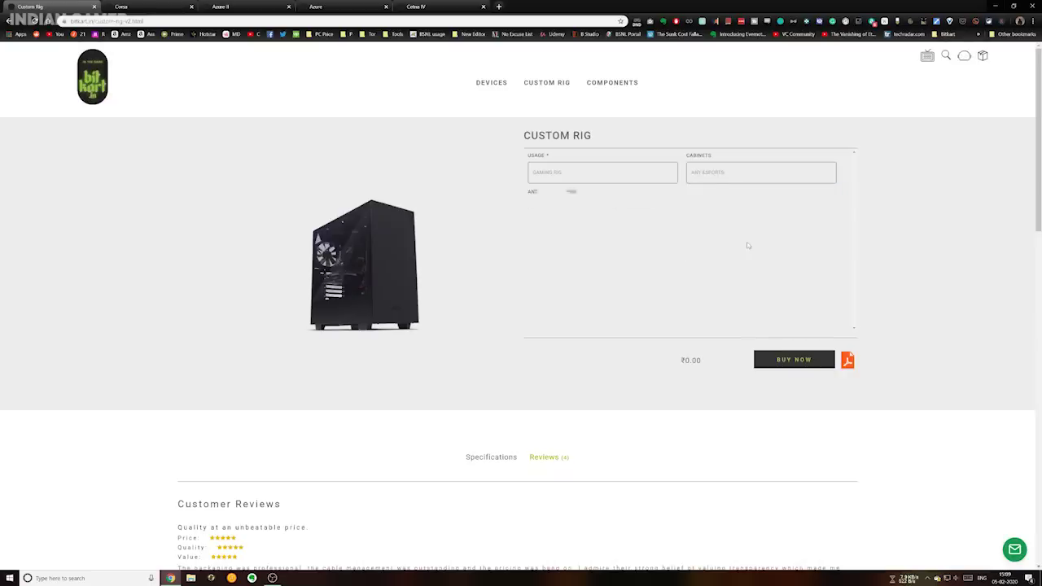
{"action": "left_click", "coordinate": [770, 173]}
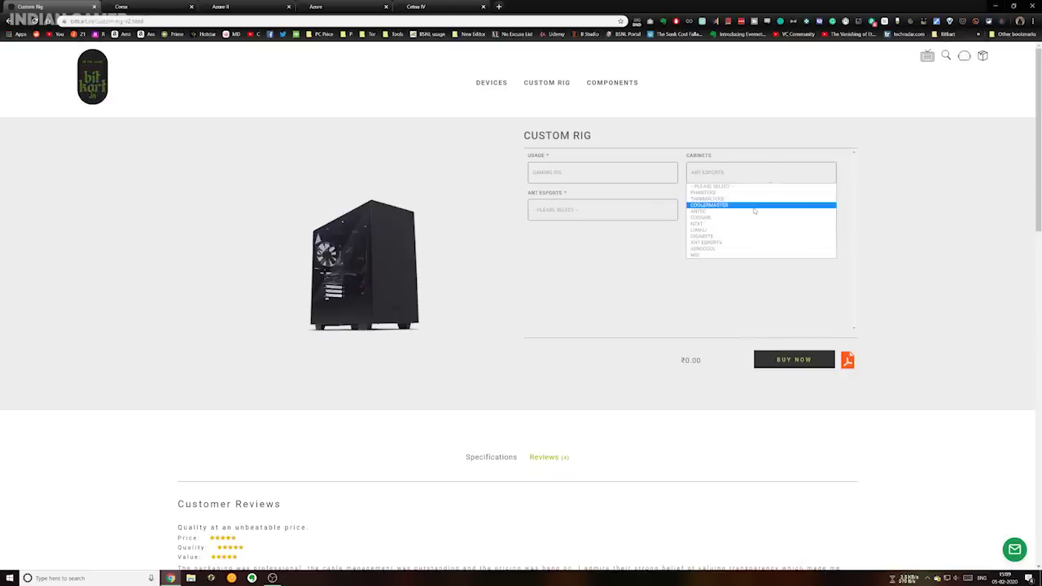
{"action": "left_click", "coordinate": [754, 208]}
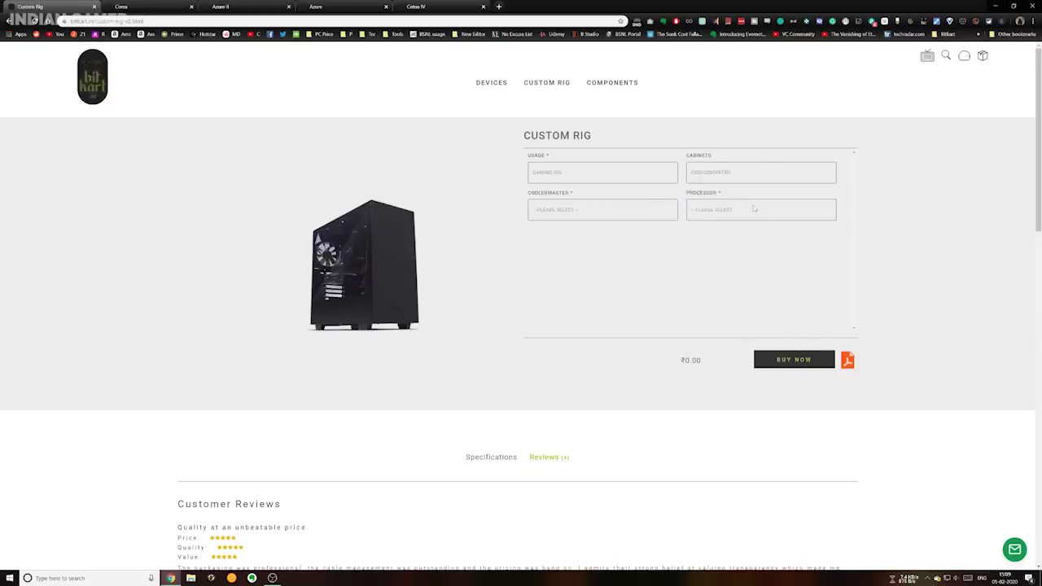
{"action": "left_click", "coordinate": [610, 211]}
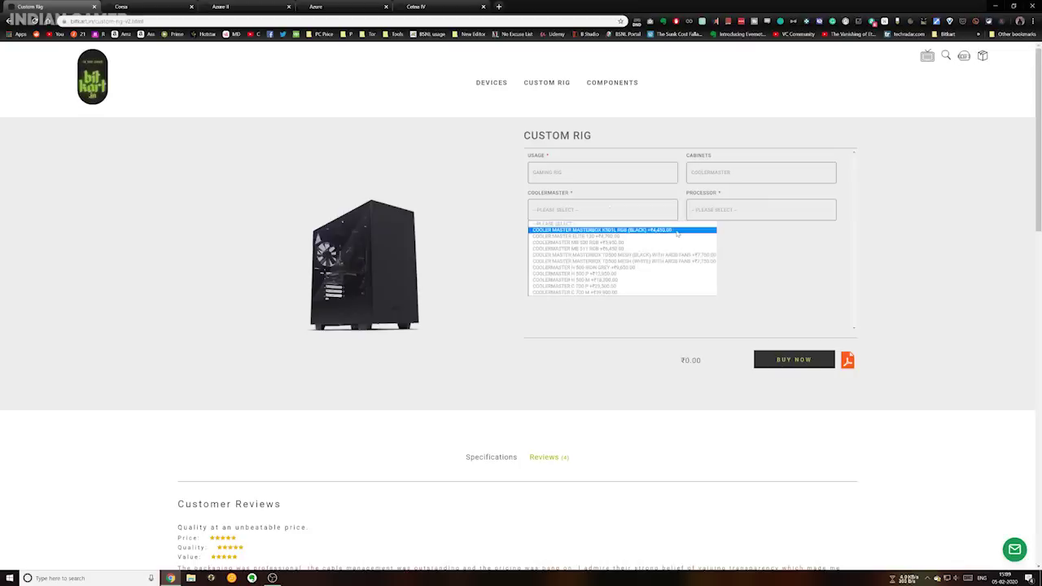
Set the cabinet brand to Corsair and view its case models with their prices
{"action": "left_click", "coordinate": [751, 173]}
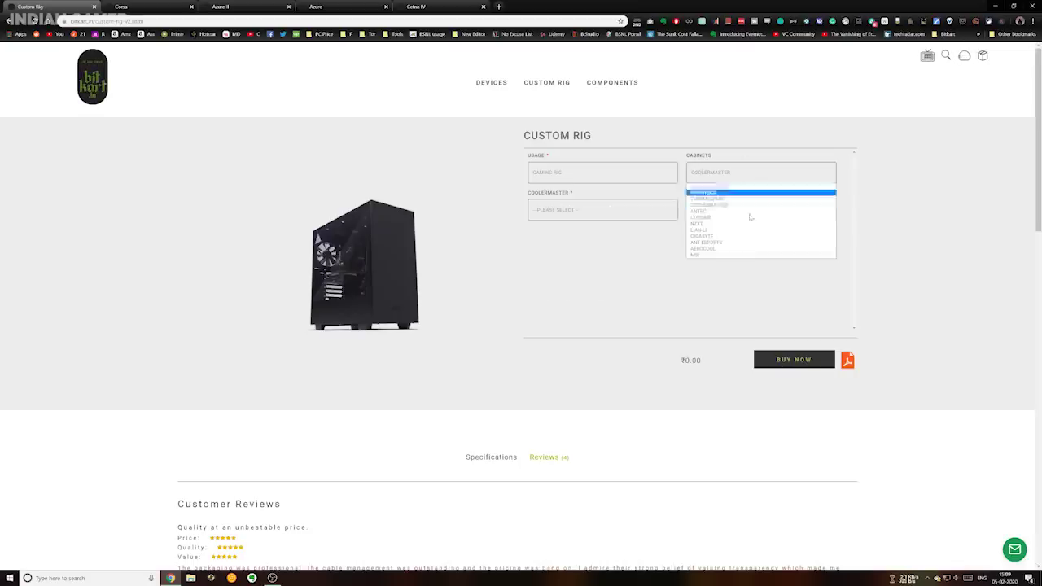
{"action": "left_click", "coordinate": [750, 217]}
{"action": "left_click", "coordinate": [627, 211]}
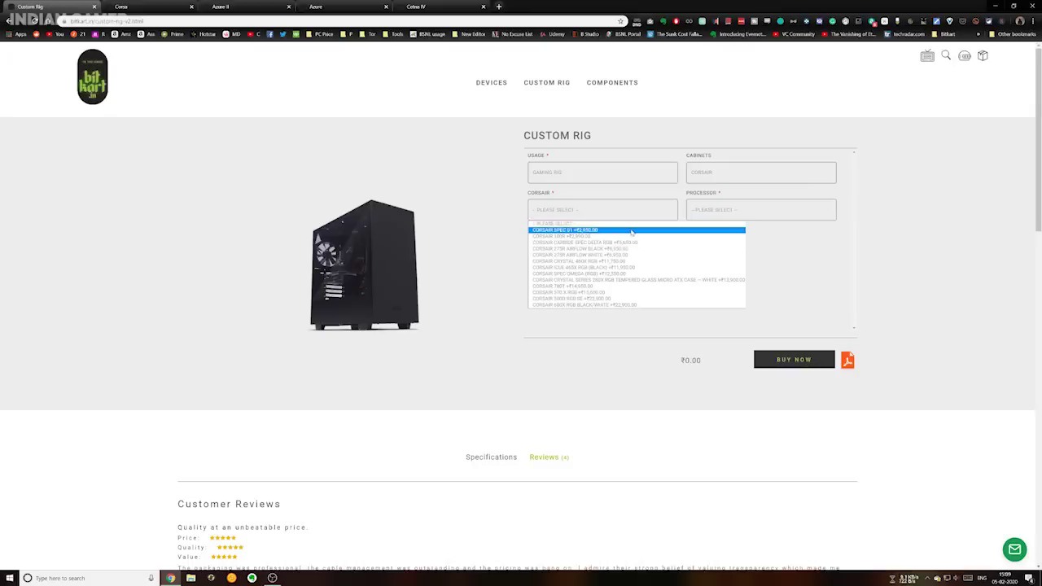
Set the cabinet brand to Gigabyte and view its case models with their prices
{"action": "left_click", "coordinate": [736, 175]}
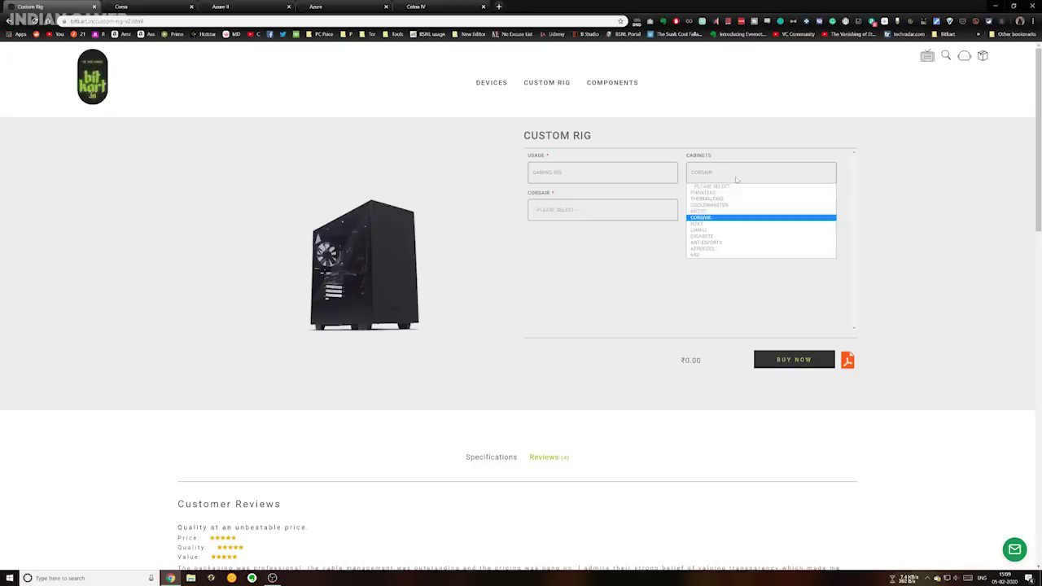
{"action": "left_click", "coordinate": [744, 237]}
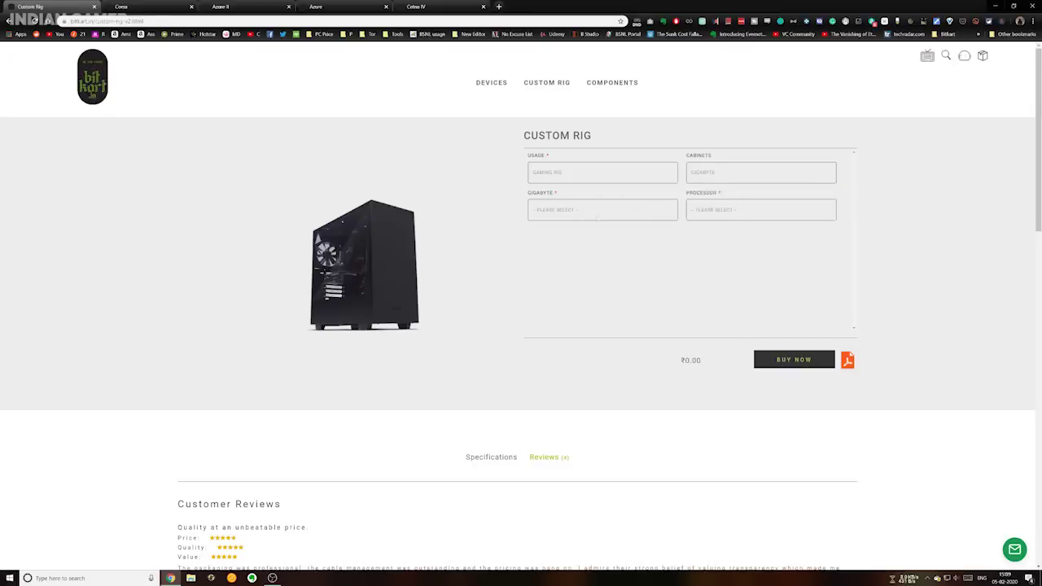
{"action": "left_click", "coordinate": [642, 212]}
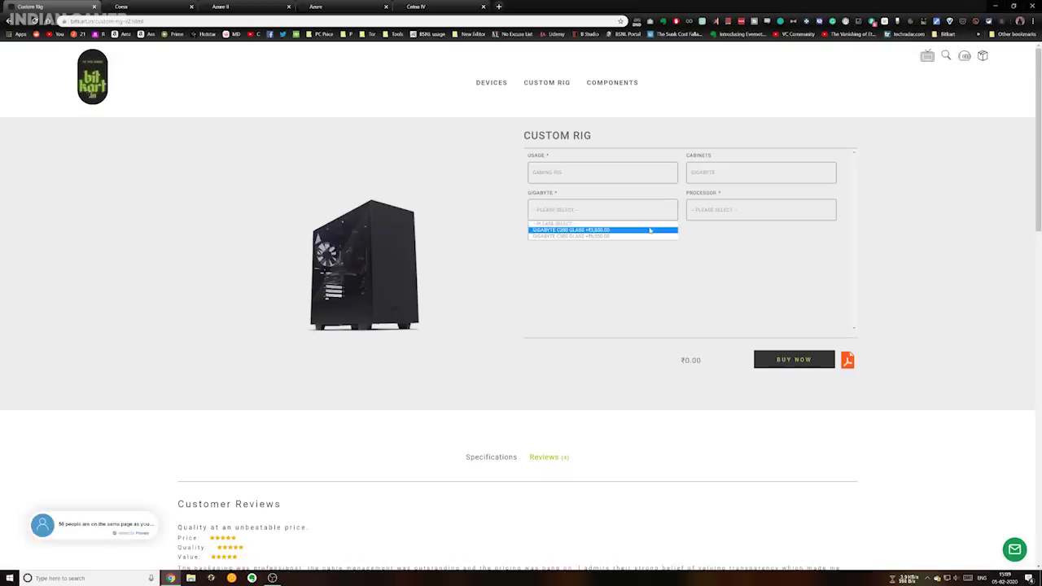
{"action": "left_click", "coordinate": [650, 230]}
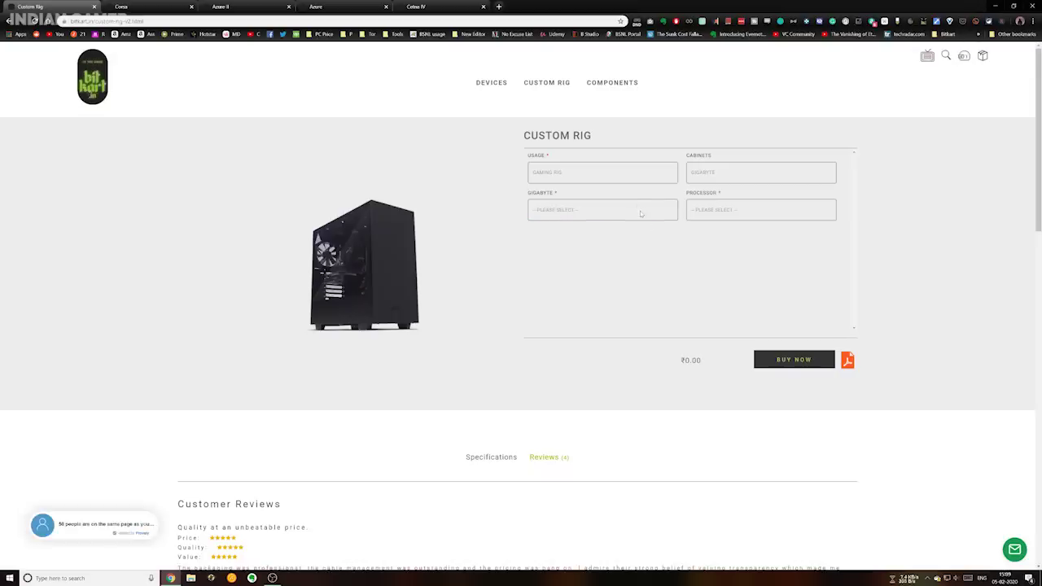
{"action": "left_click", "coordinate": [642, 211]}
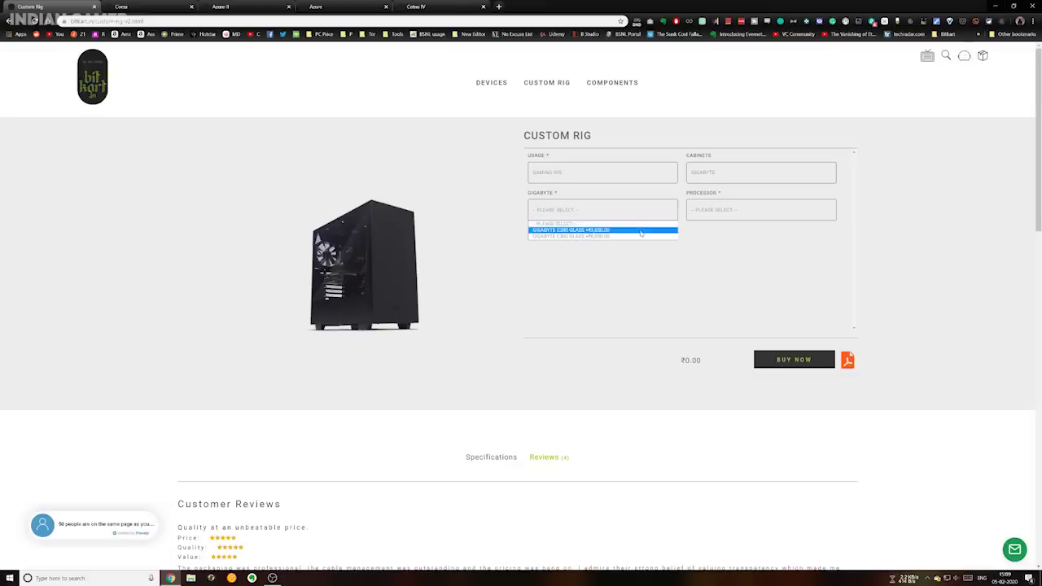
Set the cabinet brand of the custom rig to Ant Esports
{"action": "left_click", "coordinate": [732, 173]}
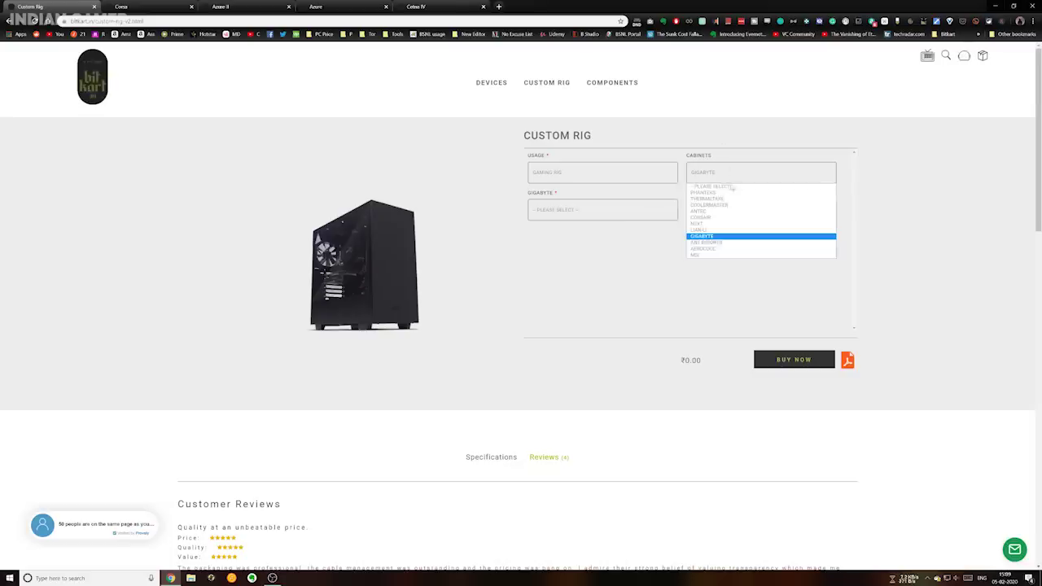
{"action": "left_click", "coordinate": [727, 243]}
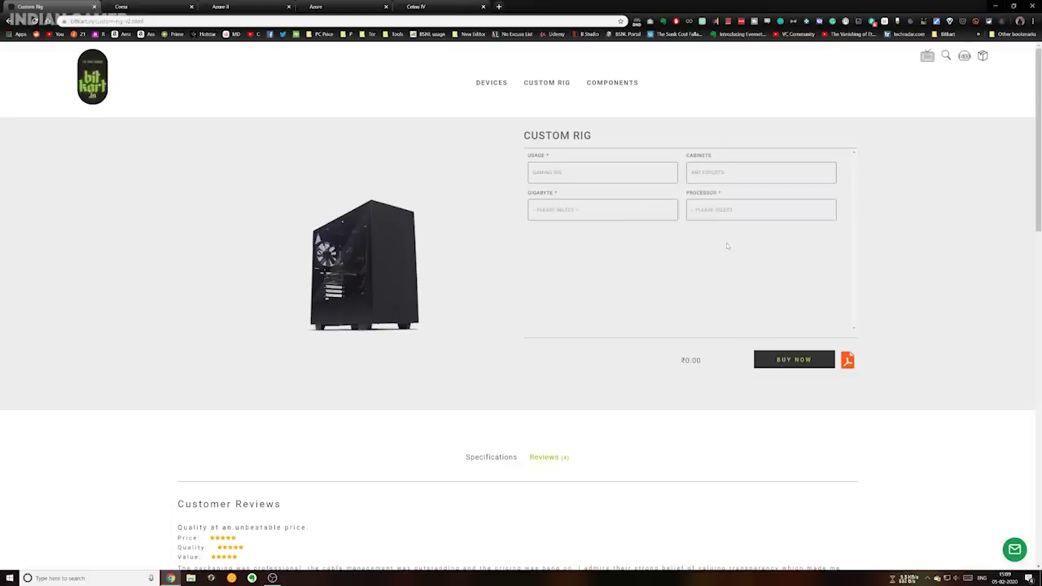
Choose the Ant Esports ICE-200TG mid tower cabinet and the Intel Core i3 9100F processor for the custom rig
{"action": "left_click", "coordinate": [591, 213]}
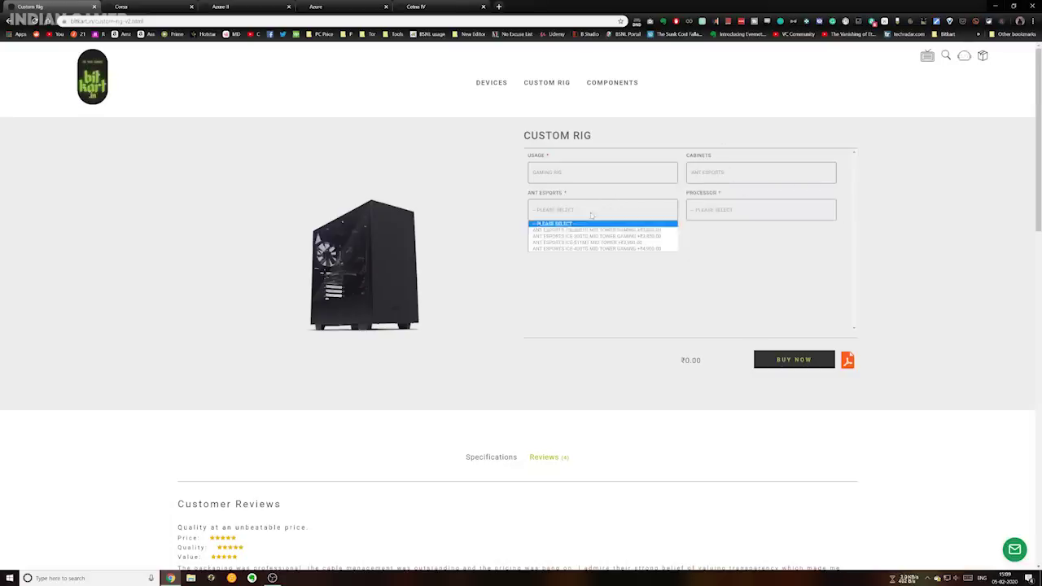
{"action": "left_click", "coordinate": [668, 231]}
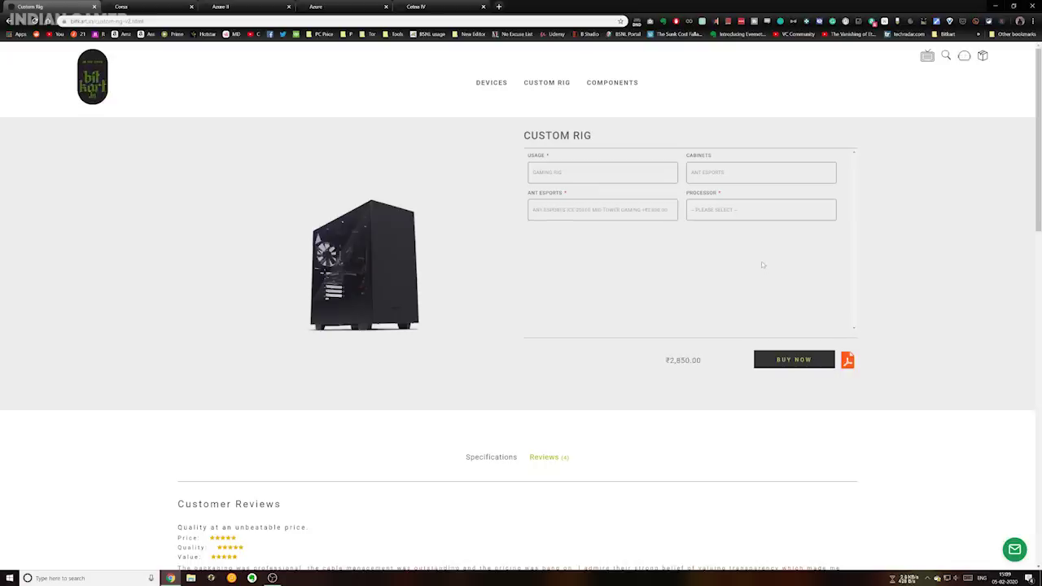
{"action": "left_click", "coordinate": [767, 210]}
{"action": "left_click", "coordinate": [770, 231]}
{"action": "left_click", "coordinate": [628, 252]}
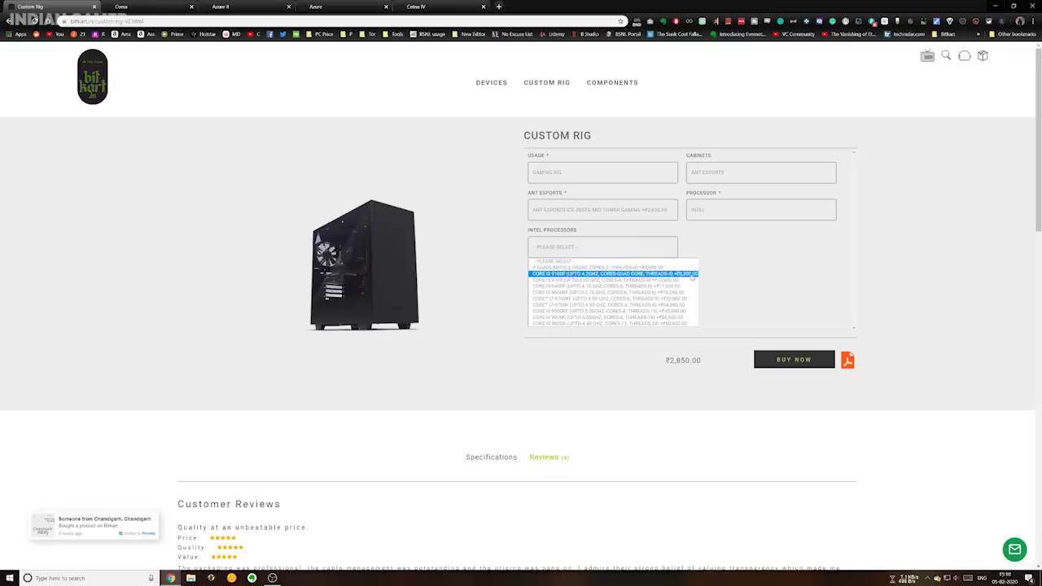
{"action": "left_click", "coordinate": [692, 274]}
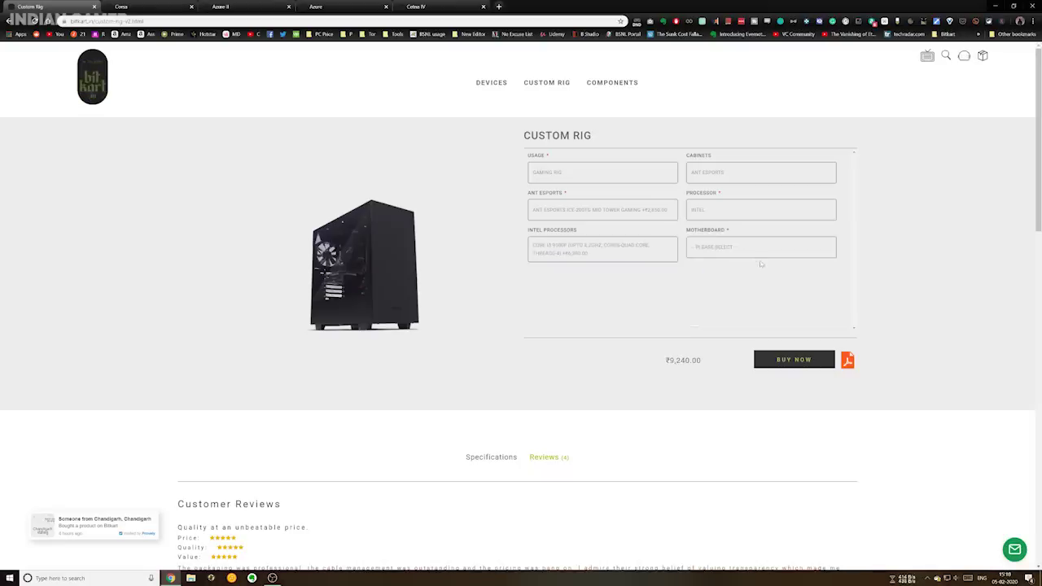
Set the motherboard brand to MSI and choose the H310M PRO-VH model
{"action": "left_click", "coordinate": [758, 247]}
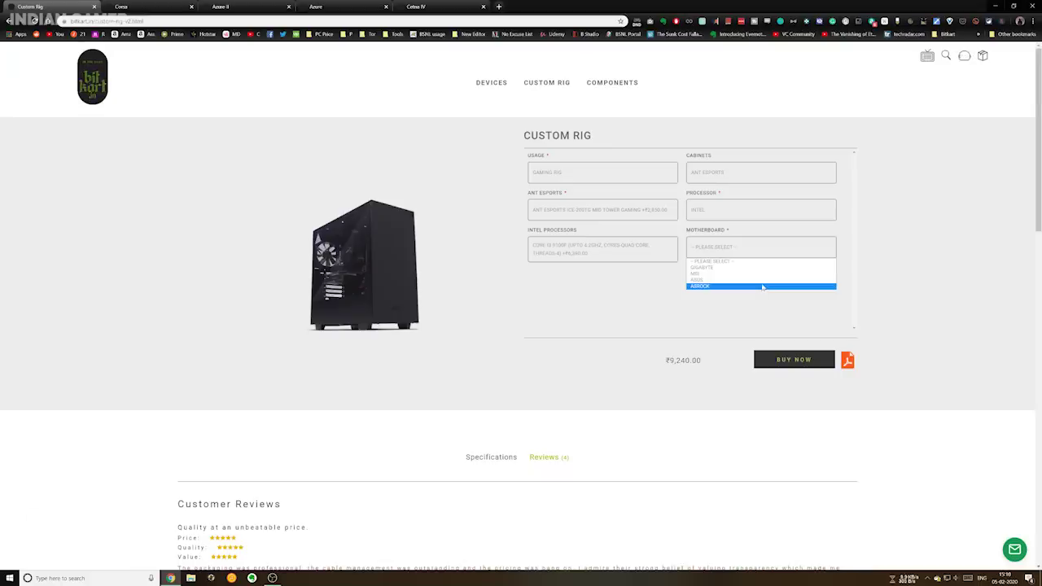
{"action": "left_click", "coordinate": [765, 273]}
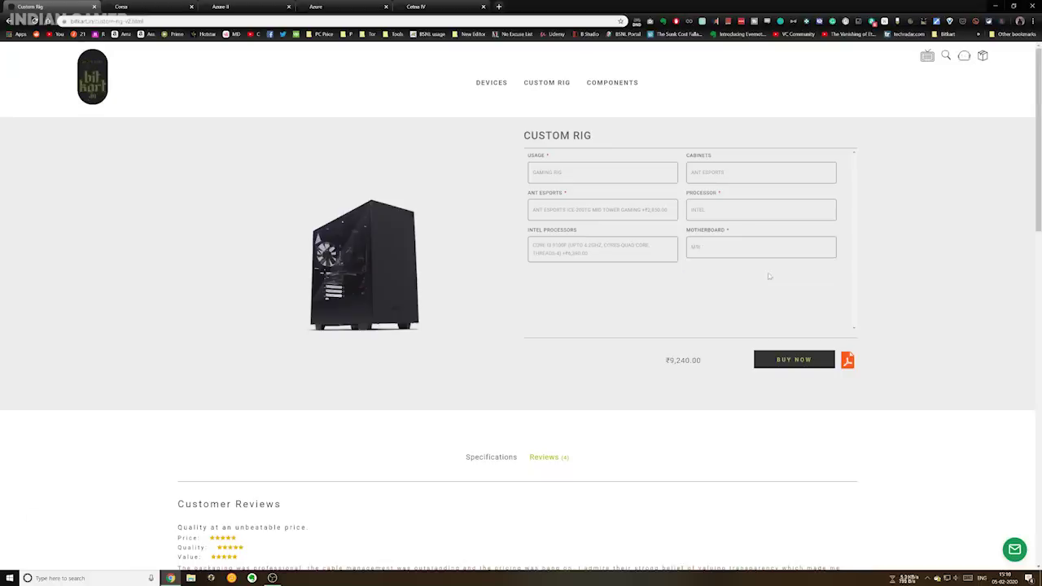
{"action": "left_click", "coordinate": [763, 284]}
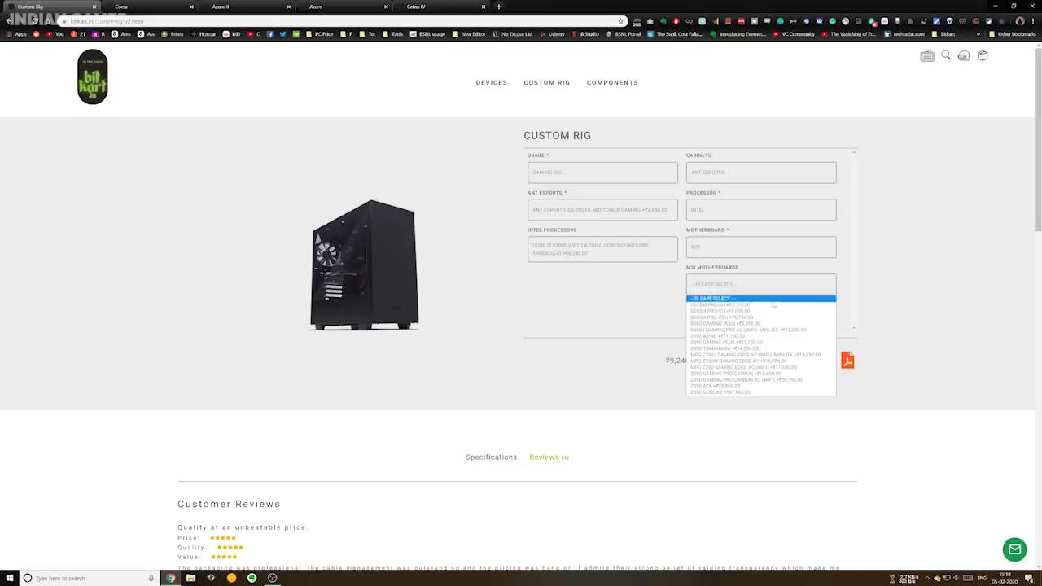
{"action": "left_click", "coordinate": [773, 305]}
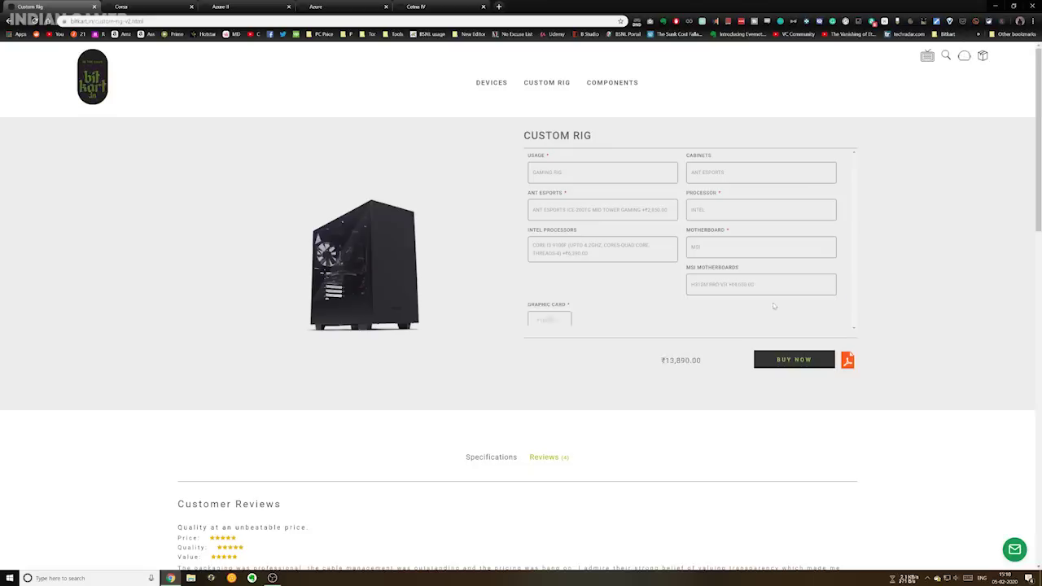
Set the graphics card brand to Gigabyte and view its card models with their prices
{"action": "scroll", "coordinate": [701, 261], "scroll_direction": "down", "scroll_amount": 1}
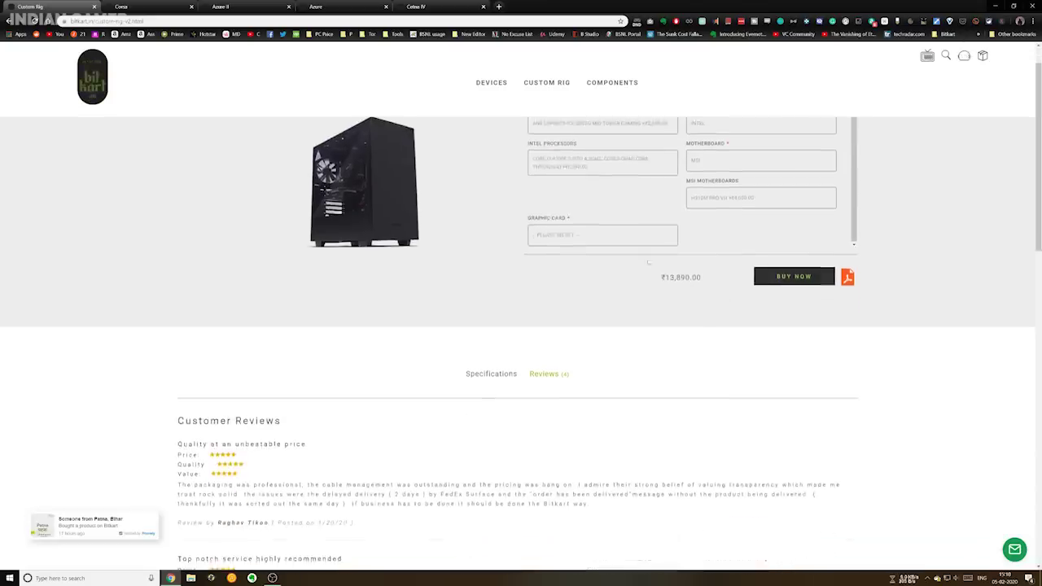
{"action": "left_click", "coordinate": [648, 236]}
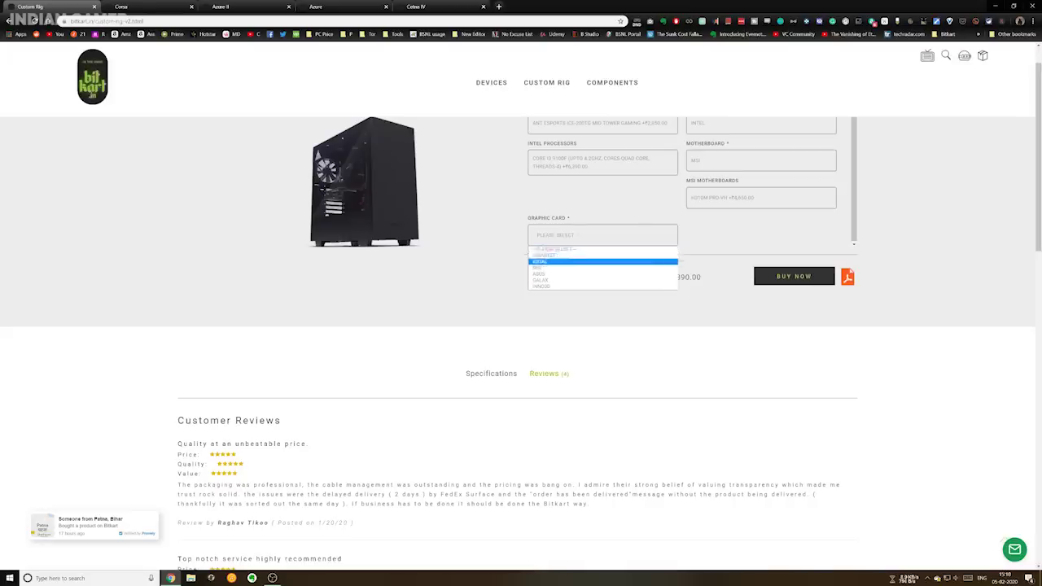
{"action": "left_click", "coordinate": [559, 255]}
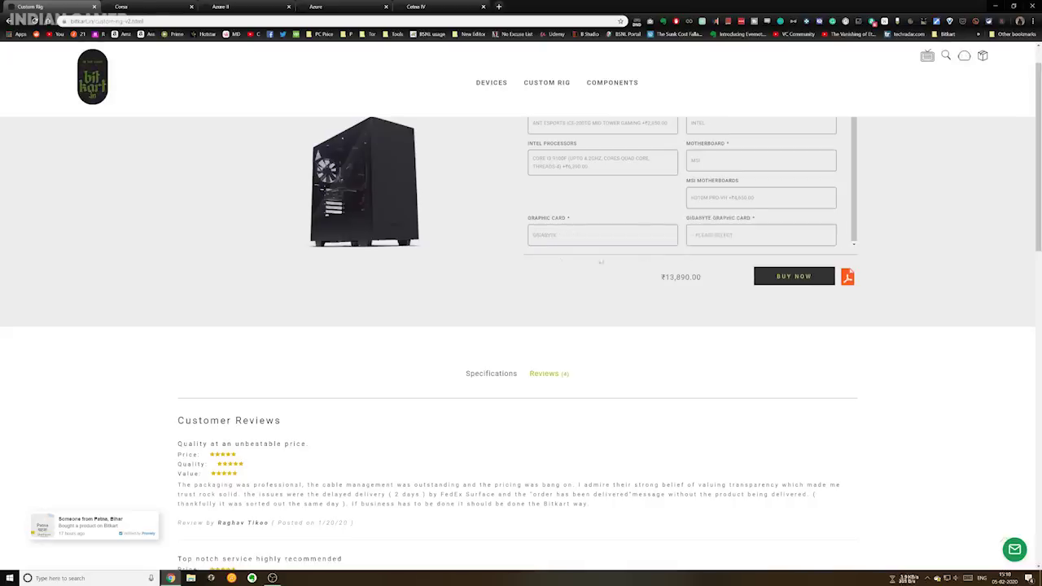
{"action": "left_click", "coordinate": [724, 235]}
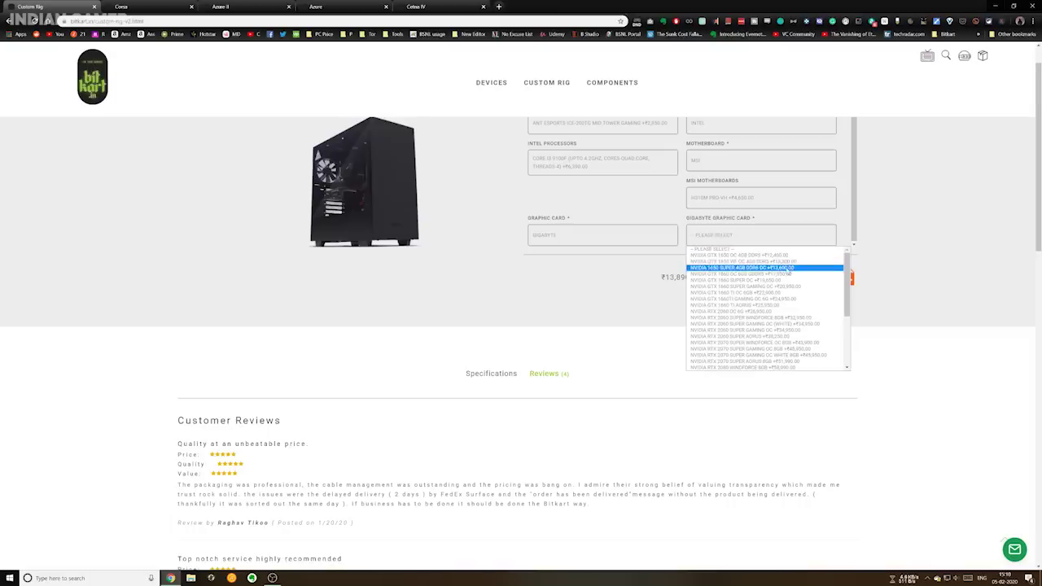
Set the graphics card brand to Asus and view its card models with their prices
{"action": "left_click", "coordinate": [616, 237]}
{"action": "key", "text": "Down"}
{"action": "key", "text": "Down"}
{"action": "key", "text": "Down"}
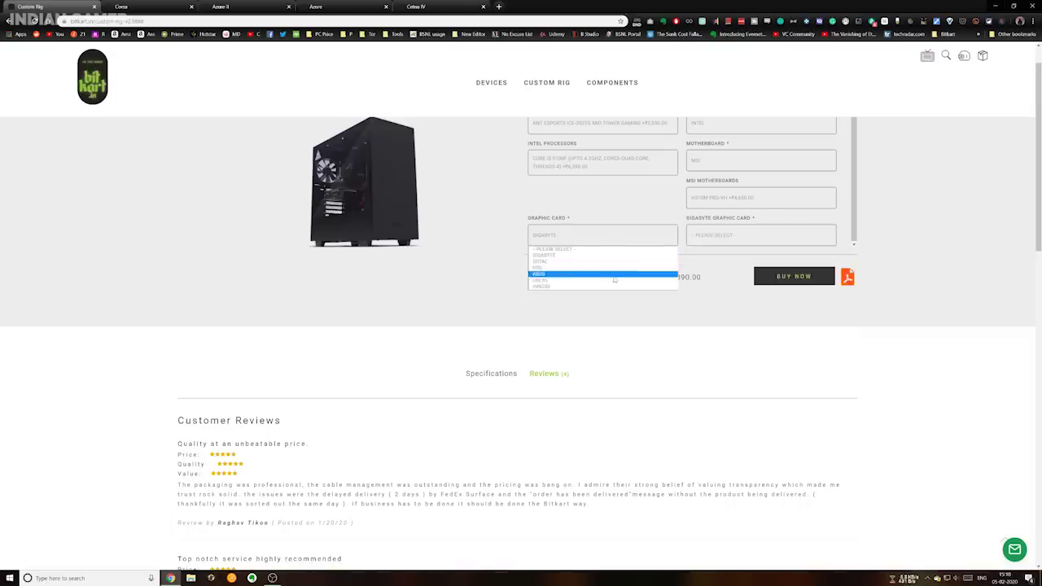
{"action": "key", "text": "Return"}
{"action": "left_click", "coordinate": [751, 236]}
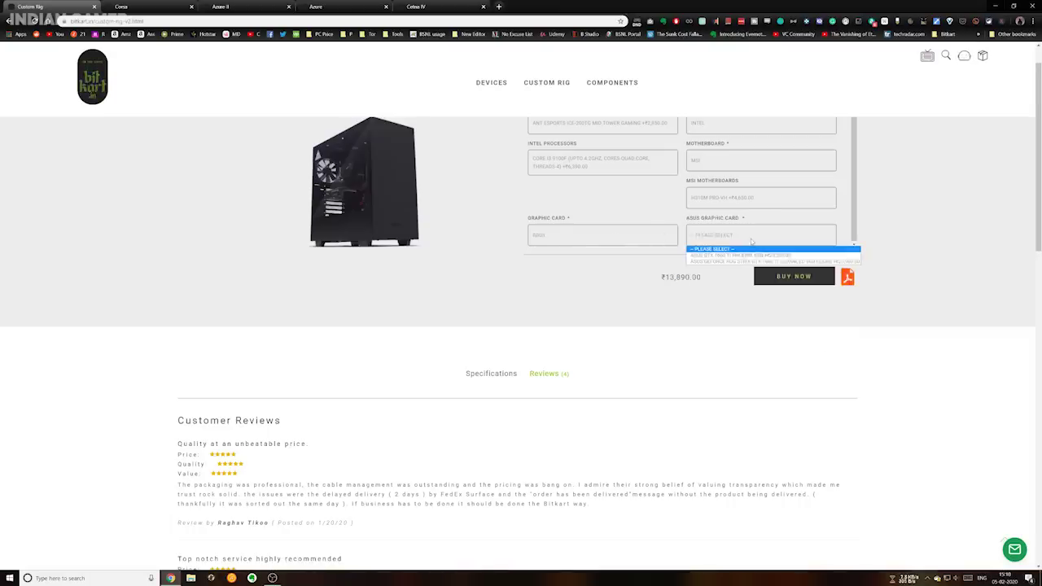
Set the graphics card brand to Inno3D and choose the GTX 1650 Super 4GB DDR6 card
{"action": "left_click", "coordinate": [616, 236]}
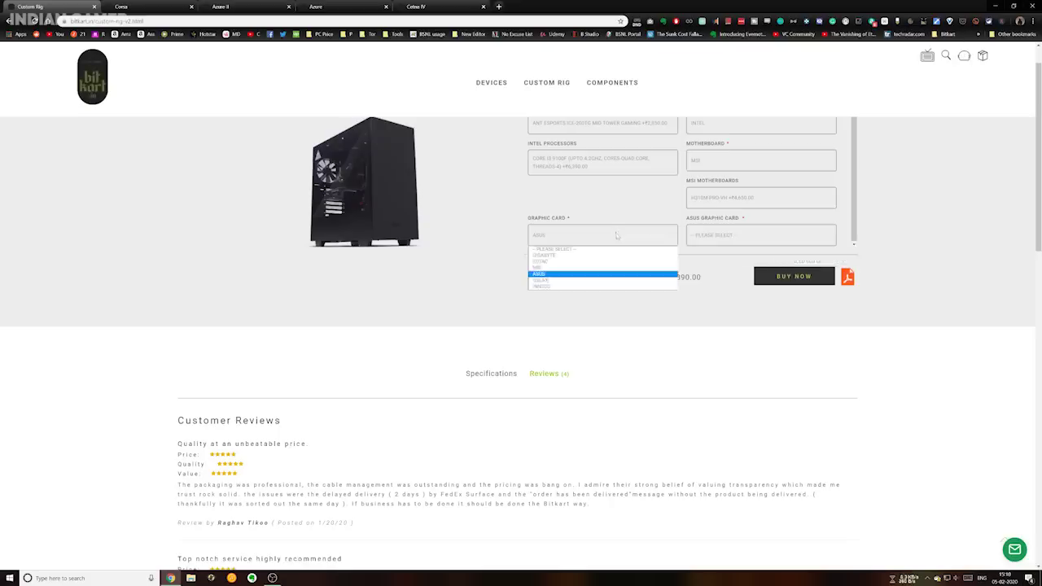
{"action": "left_click", "coordinate": [615, 286]}
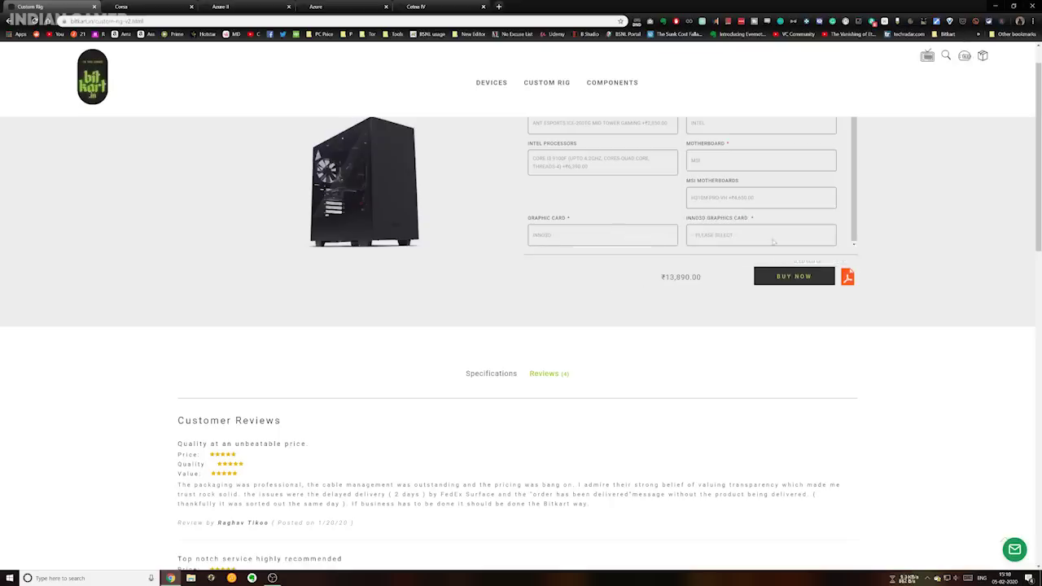
{"action": "left_click", "coordinate": [772, 240]}
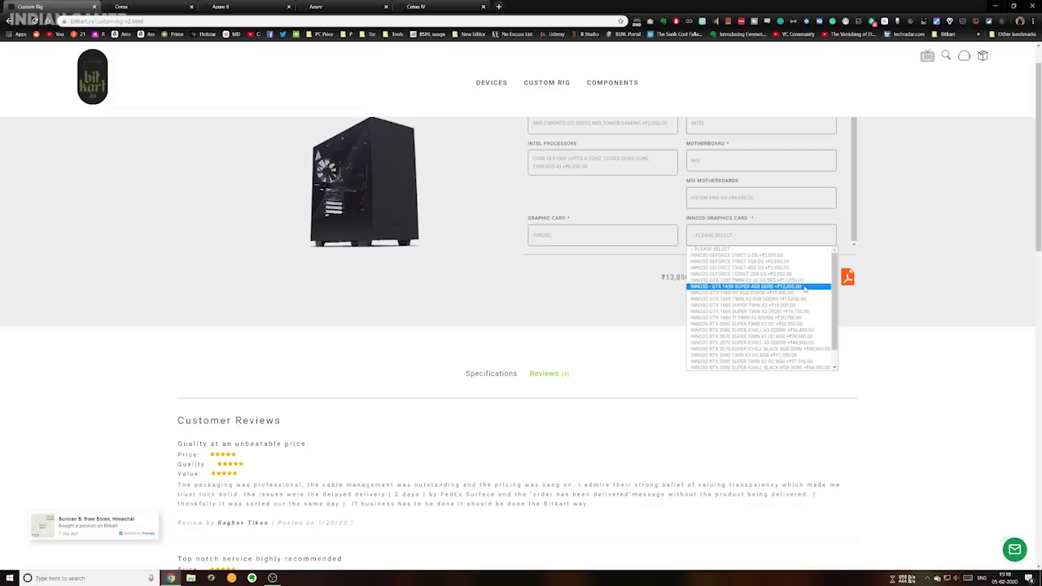
{"action": "left_click", "coordinate": [805, 288]}
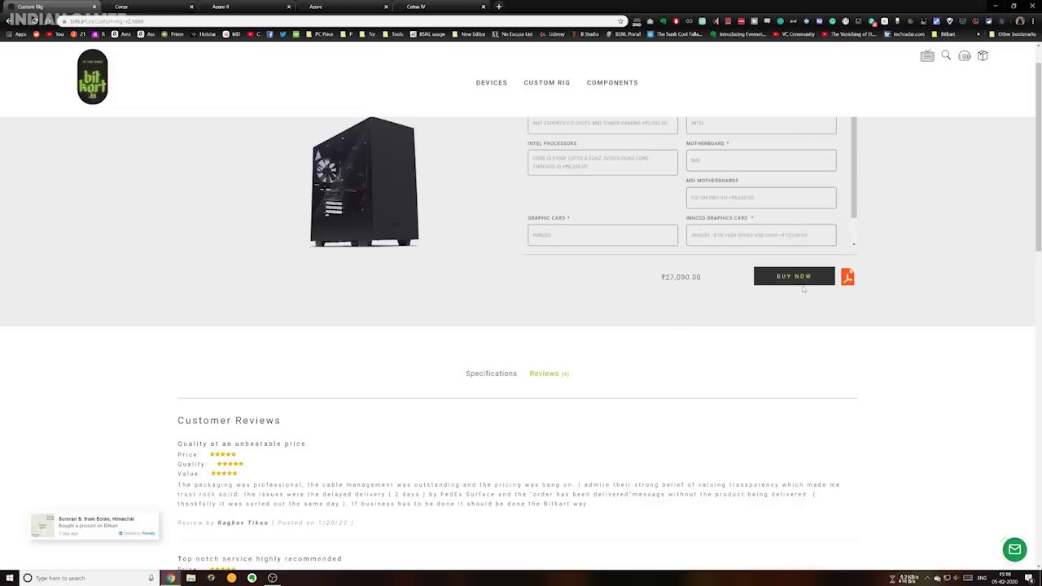
Set the SMPS brand to Corsair and choose the Corsair VS 450 Watts power supply
{"action": "scroll", "coordinate": [851, 243], "scroll_direction": "down", "scroll_amount": 1}
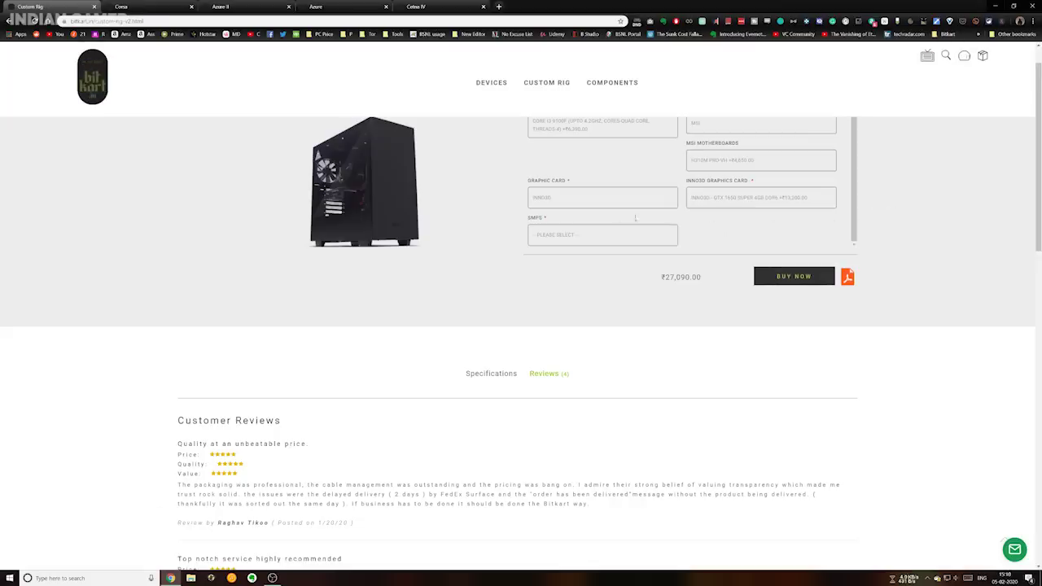
{"action": "left_click", "coordinate": [616, 234]}
{"action": "left_click", "coordinate": [616, 254]}
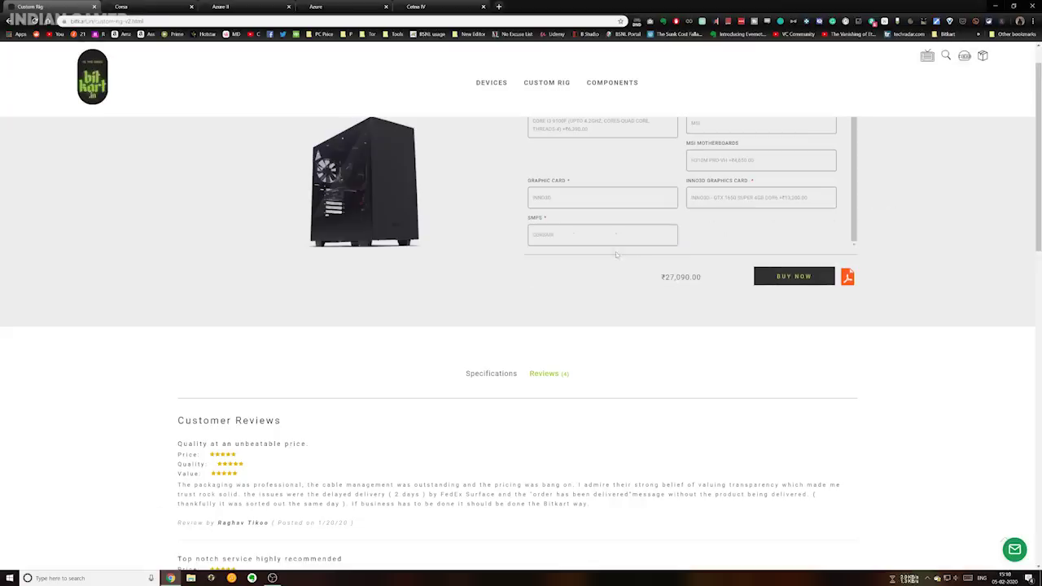
{"action": "left_click", "coordinate": [761, 239]}
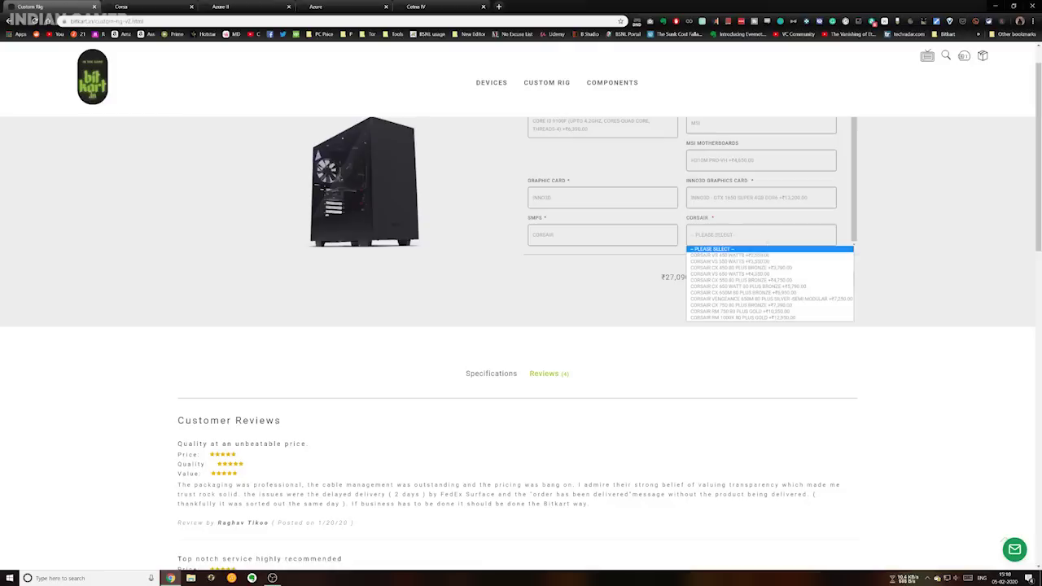
{"action": "left_click", "coordinate": [775, 254]}
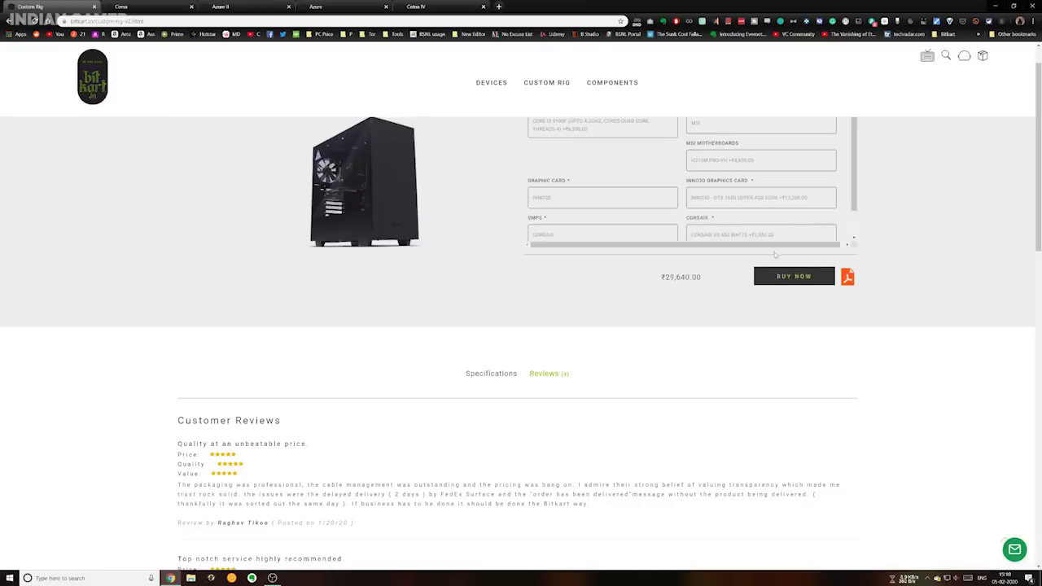
Enable primary storage for the rig and set its type to SSD
{"action": "scroll", "coordinate": [853, 206], "scroll_direction": "down", "scroll_amount": 2}
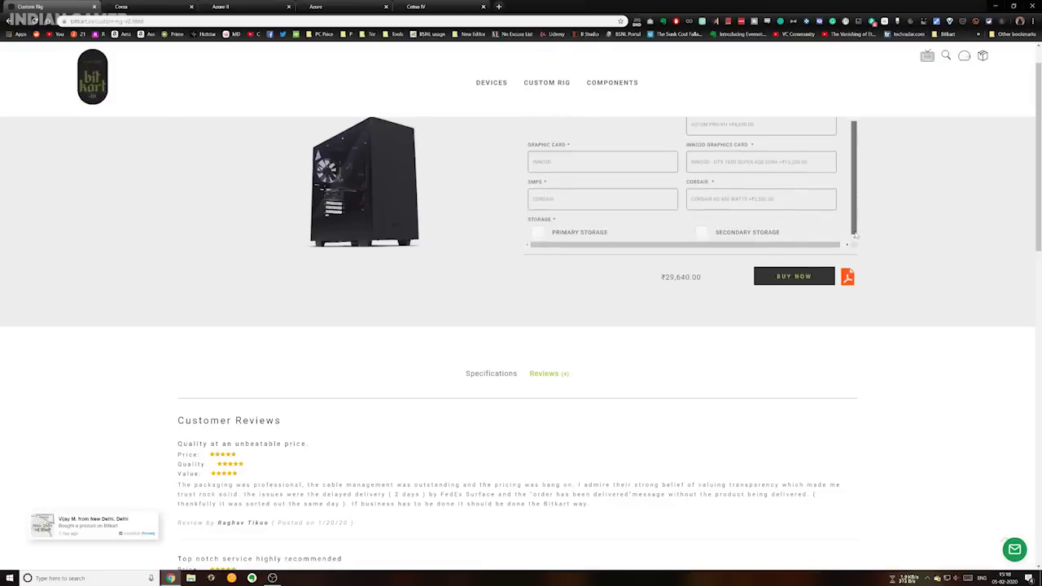
{"action": "scroll", "coordinate": [954, 221], "scroll_direction": "up", "scroll_amount": 1}
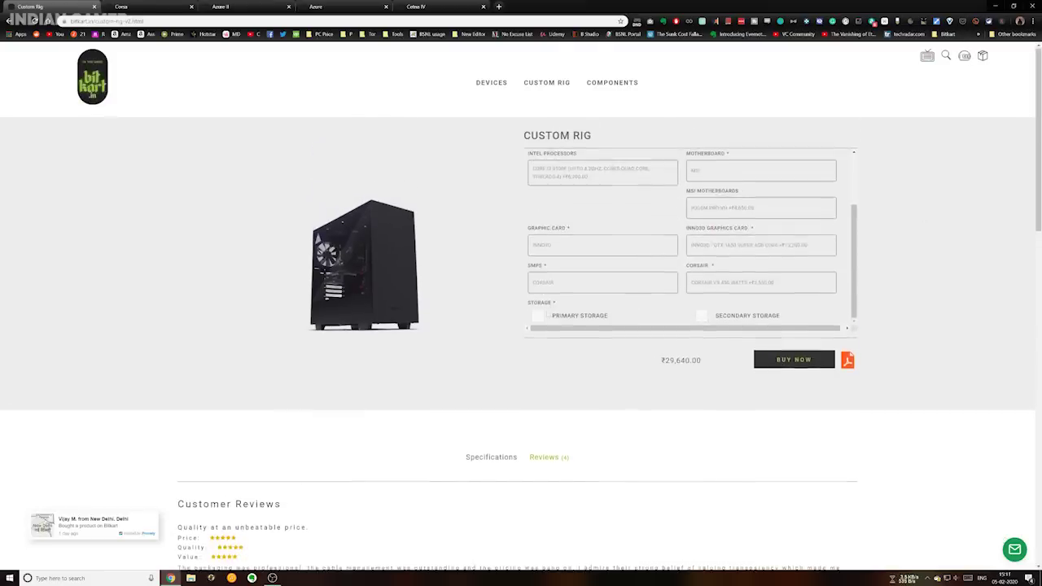
{"action": "double_click", "coordinate": [541, 317]}
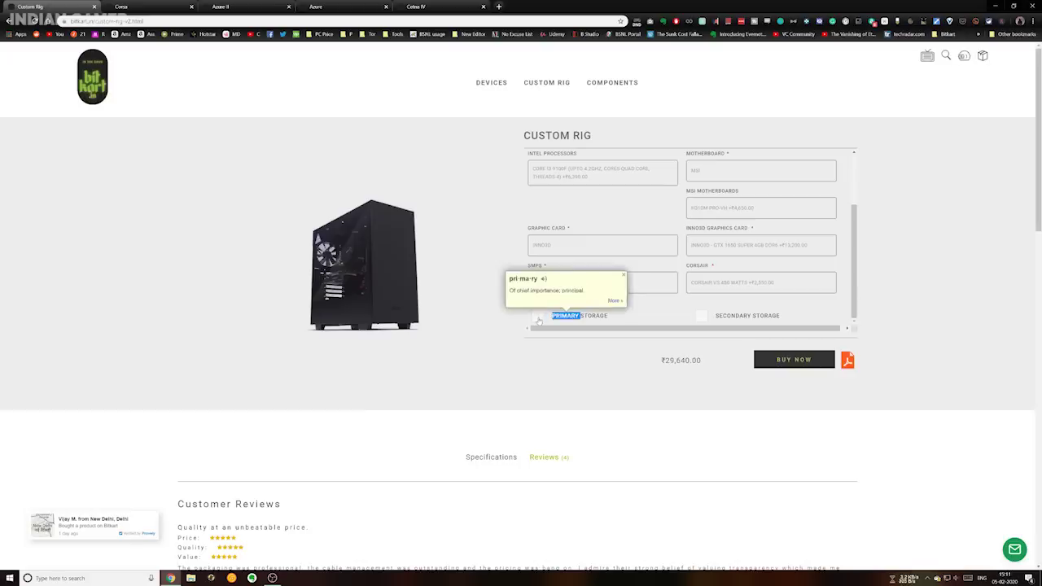
{"action": "left_click", "coordinate": [538, 317]}
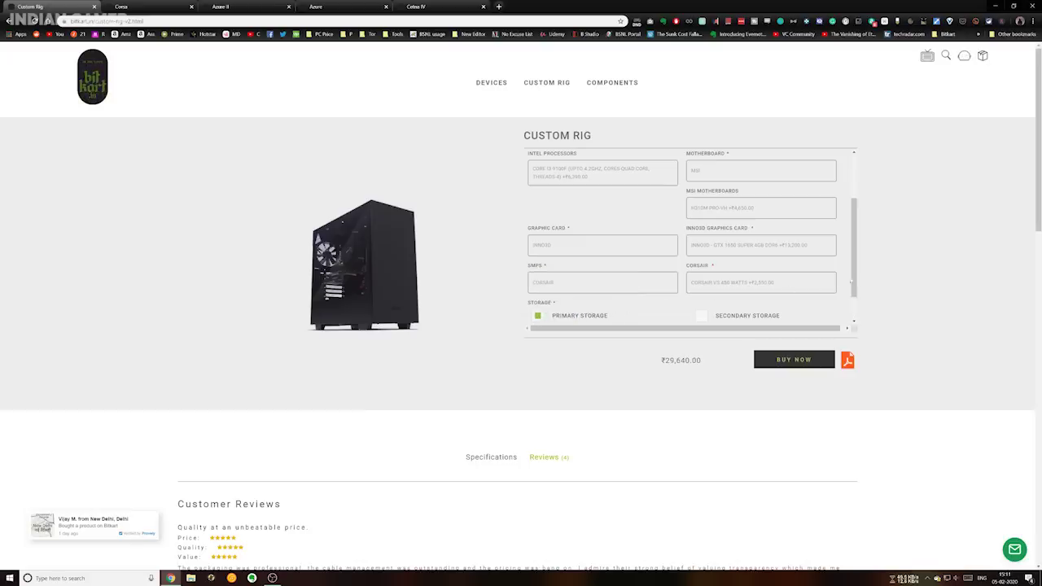
{"action": "left_click_drag", "start_coordinate": [855, 245], "coordinate": [855, 264]}
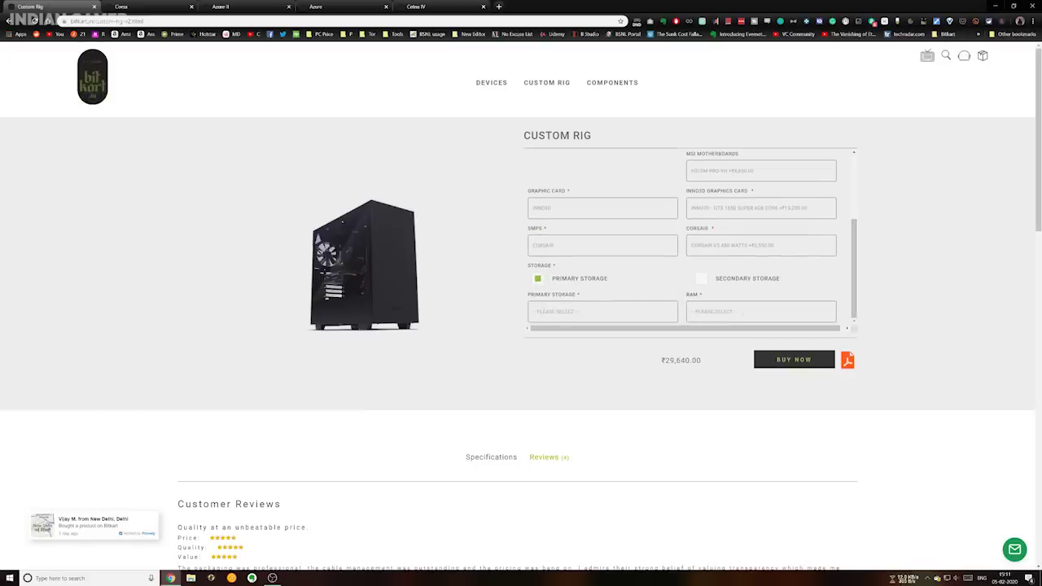
{"action": "left_click", "coordinate": [617, 312]}
{"action": "left_click", "coordinate": [570, 331]}
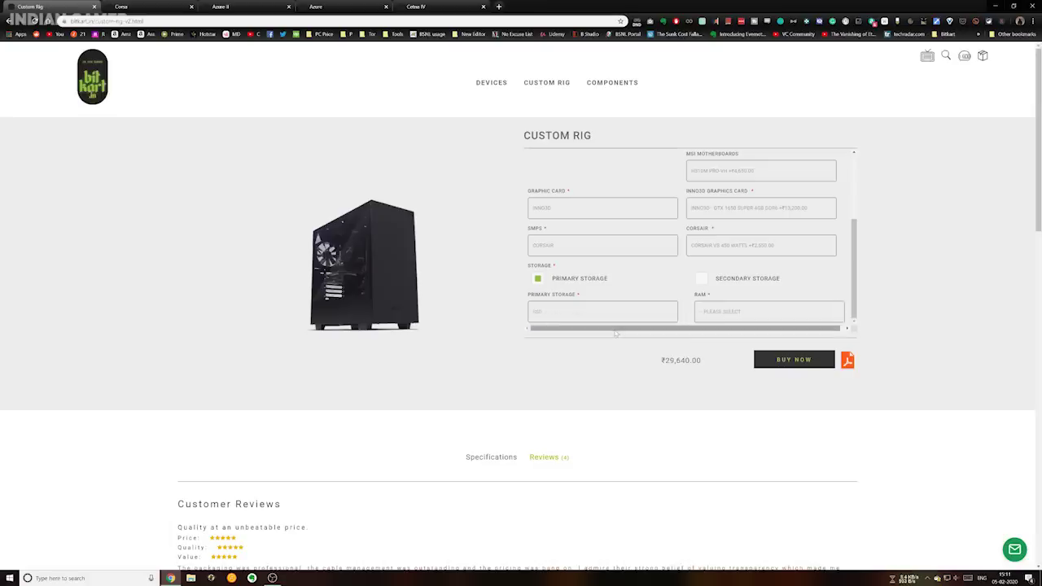
Set the SSD brand to Western Digital and choose the 240GB Green M.2 drive
{"action": "left_click", "coordinate": [766, 313]}
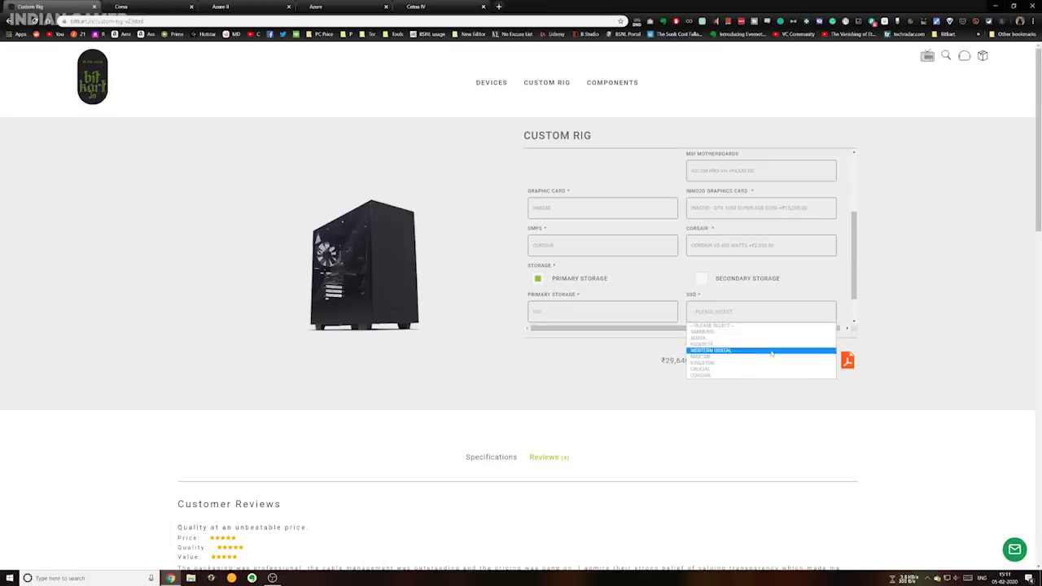
{"action": "left_click", "coordinate": [767, 350]}
{"action": "scroll", "coordinate": [692, 245], "scroll_direction": "down", "scroll_amount": 1}
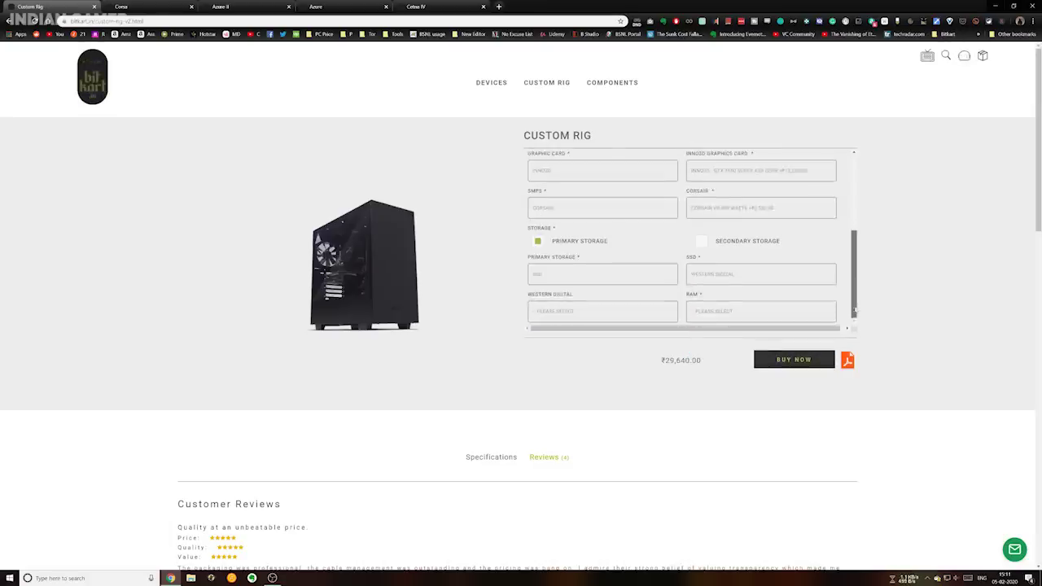
{"action": "left_click", "coordinate": [610, 311]}
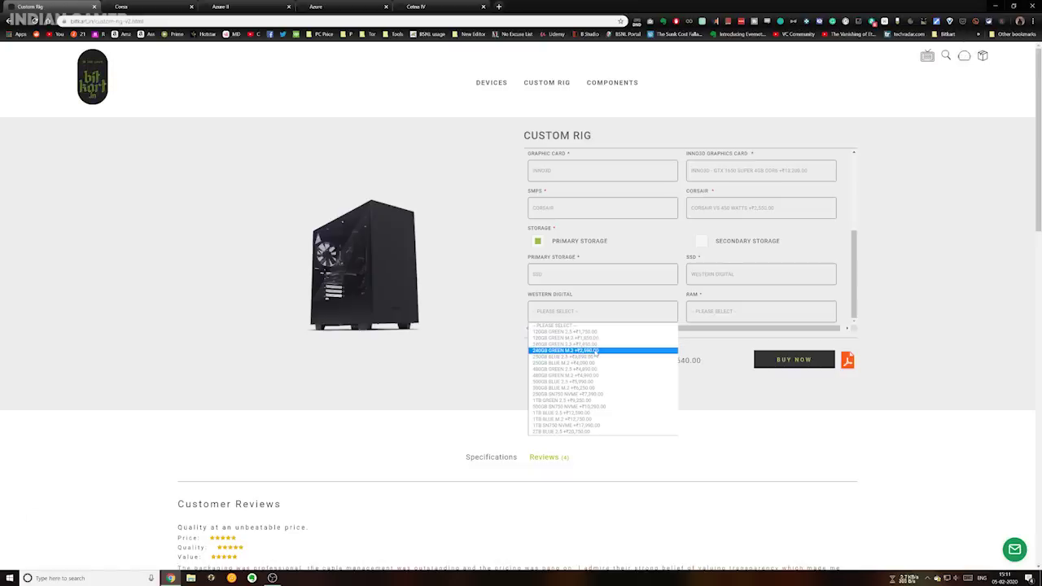
{"action": "left_click", "coordinate": [596, 352]}
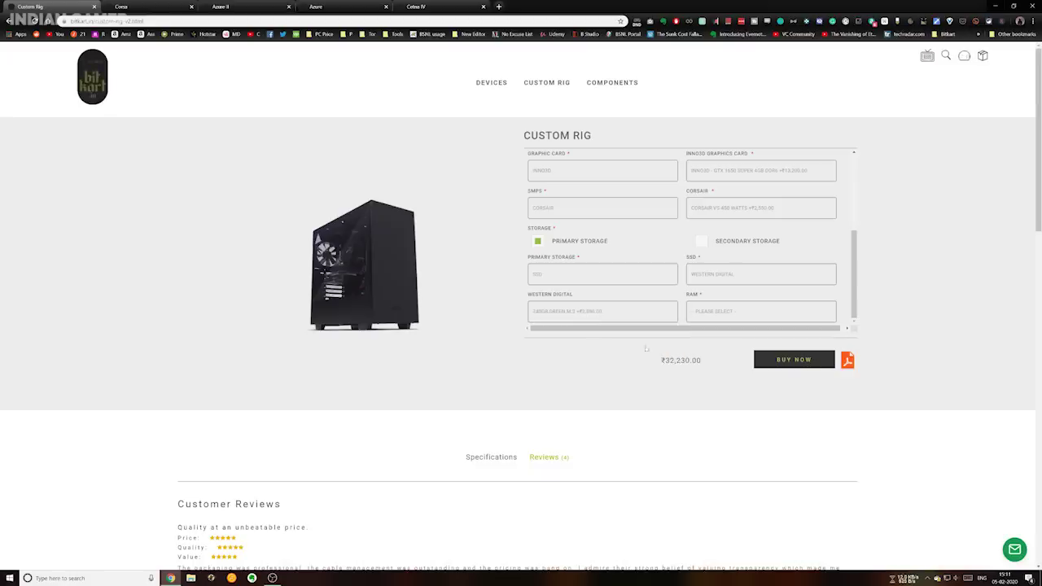
Set the RAM brand to G.Skill and view its memory kits with their prices
{"action": "left_click", "coordinate": [787, 314]}
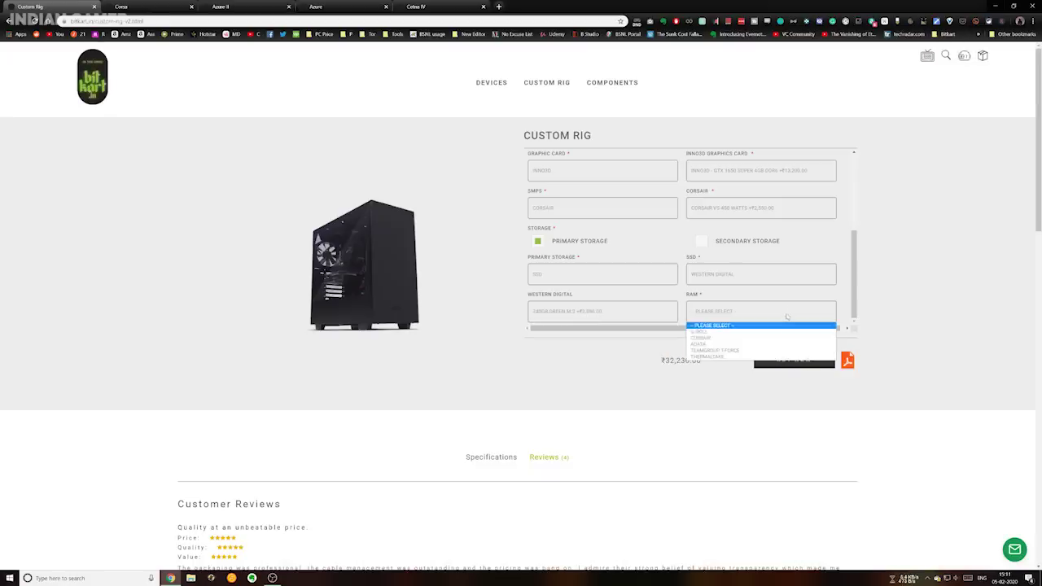
{"action": "left_click", "coordinate": [734, 335]}
{"action": "scroll", "coordinate": [812, 309], "scroll_direction": "down", "scroll_amount": 1}
{"action": "left_click", "coordinate": [635, 309]}
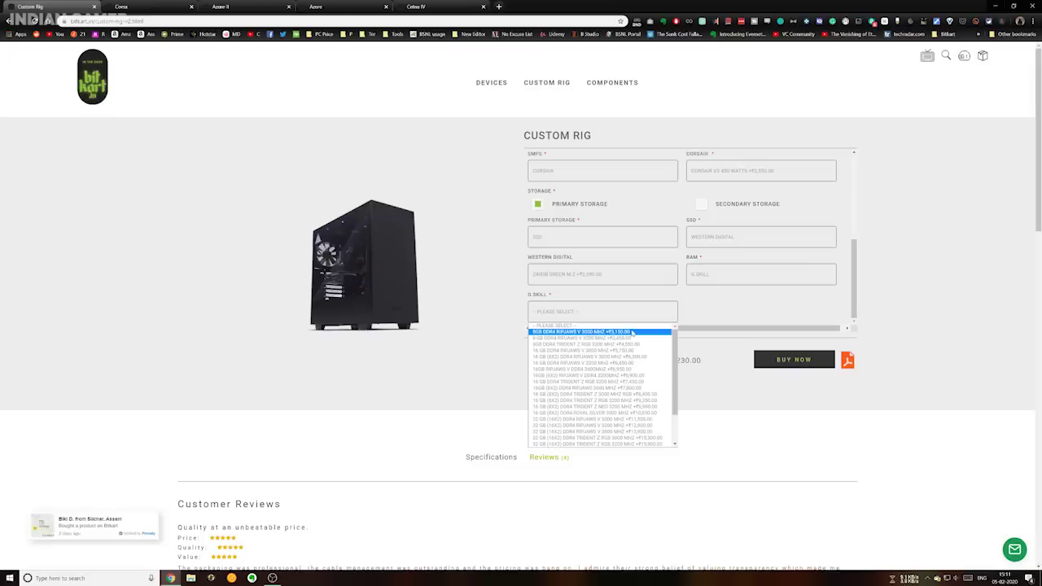
Switch the RAM brand to Corsair and view its memory kits with their prices
{"action": "left_click", "coordinate": [746, 304]}
{"action": "left_click", "coordinate": [761, 273]}
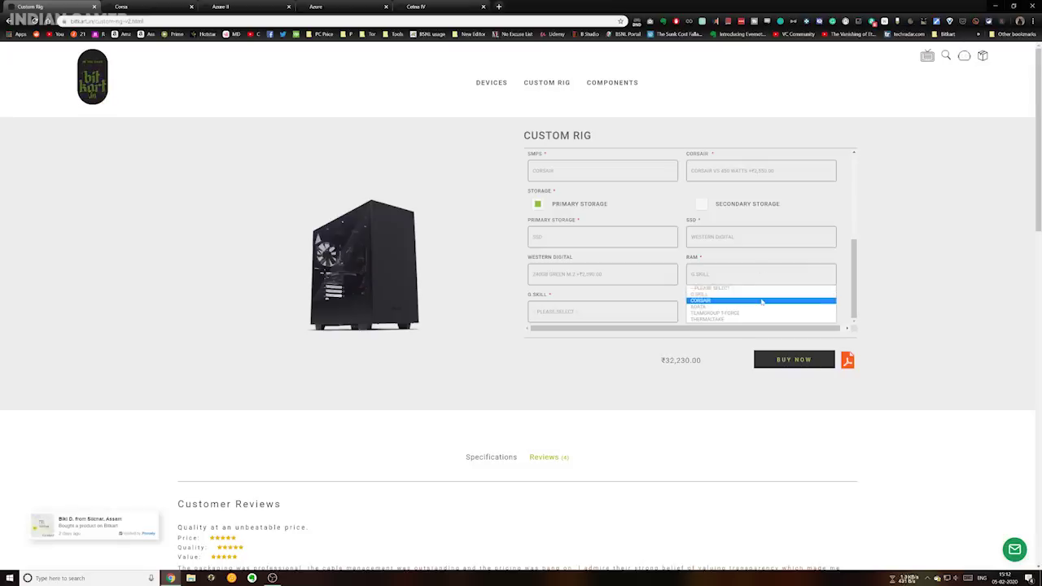
{"action": "left_click", "coordinate": [762, 300]}
{"action": "left_click", "coordinate": [635, 312]}
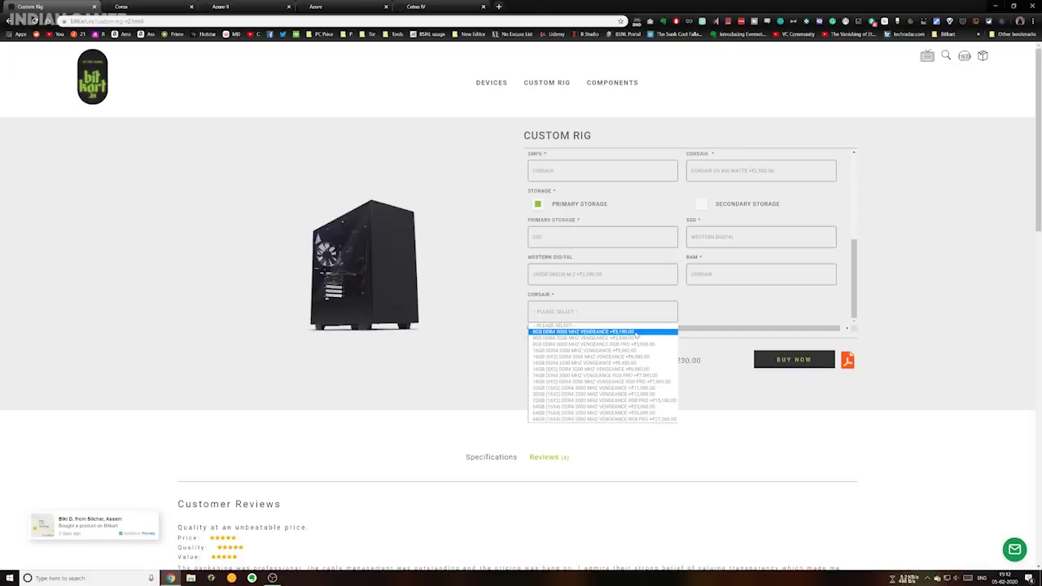
Set the RAM brand back to G.Skill and choose the 8GB DDR4 Ripjaws V 3000 MHz memory
{"action": "left_click", "coordinate": [742, 309]}
{"action": "left_click", "coordinate": [755, 277]}
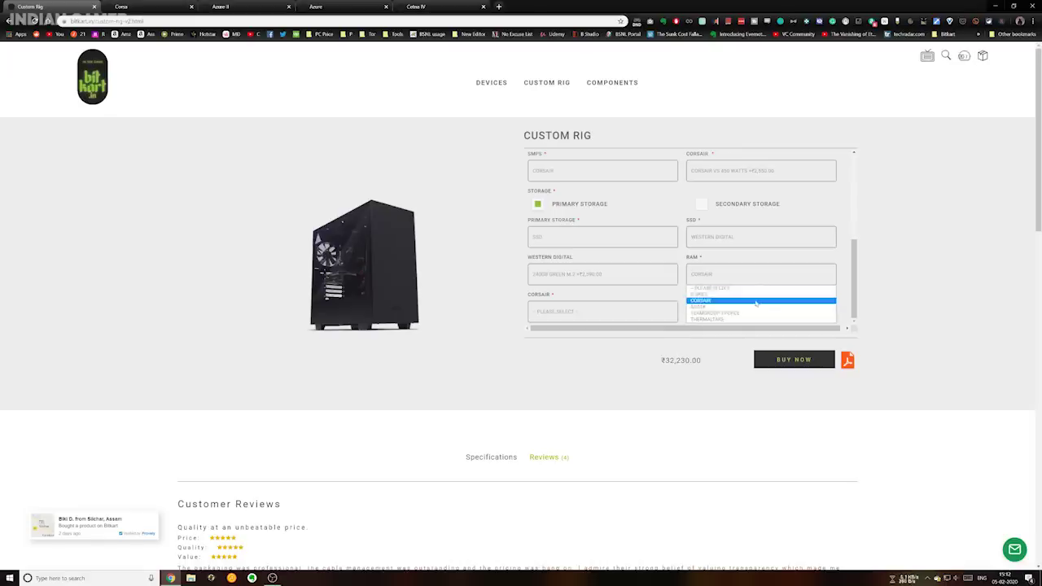
{"action": "left_click", "coordinate": [757, 301]}
{"action": "left_click", "coordinate": [631, 318]}
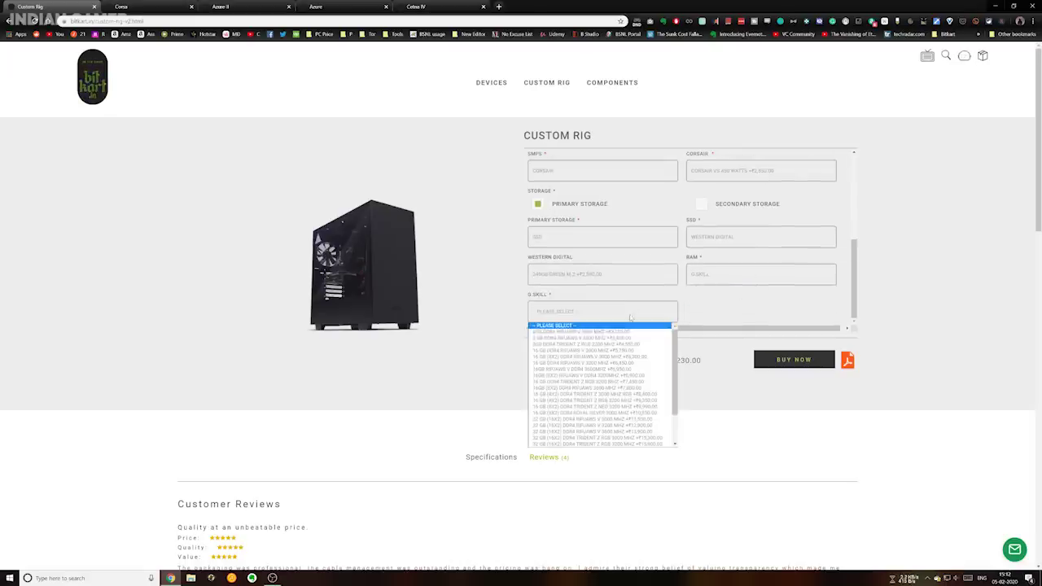
{"action": "left_click", "coordinate": [643, 332]}
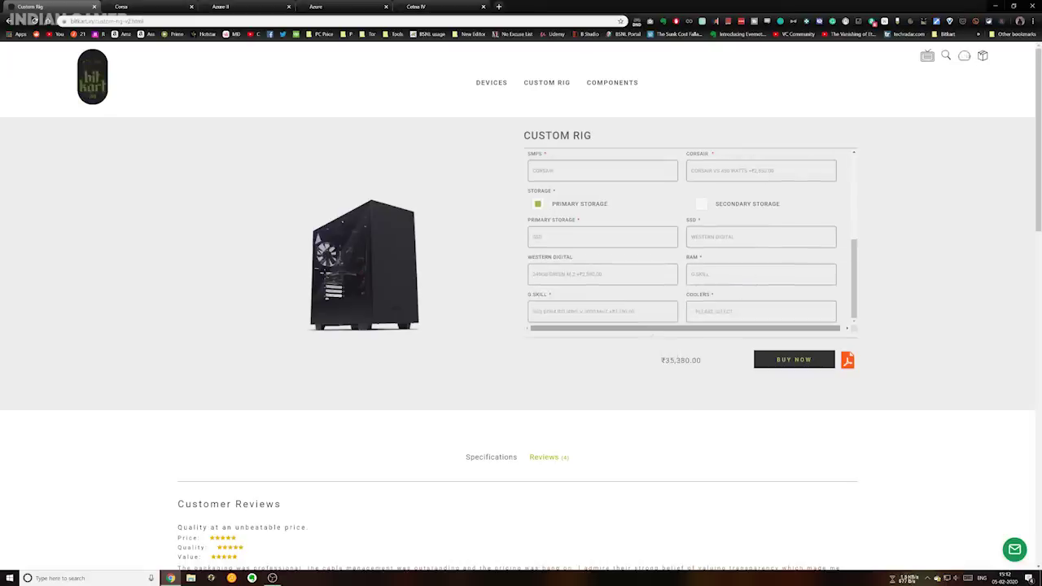
Choose the stock cooler and add the D-Link DWA-131 Wireless N Nano USB adapter as the rig's WiFi option
{"action": "left_click", "coordinate": [774, 314]}
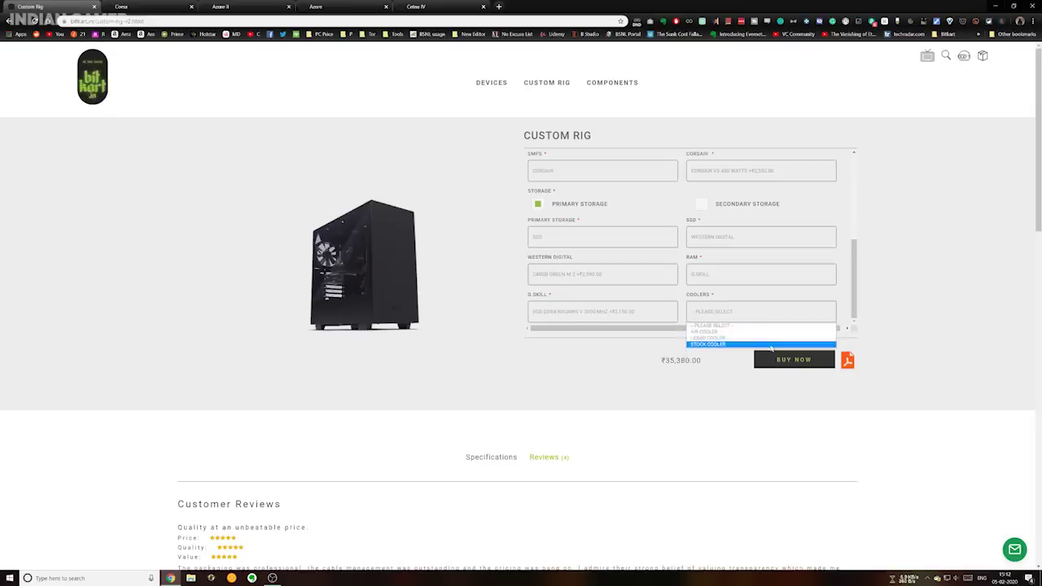
{"action": "left_click", "coordinate": [770, 345]}
{"action": "scroll", "coordinate": [852, 281], "scroll_direction": "down", "scroll_amount": 1}
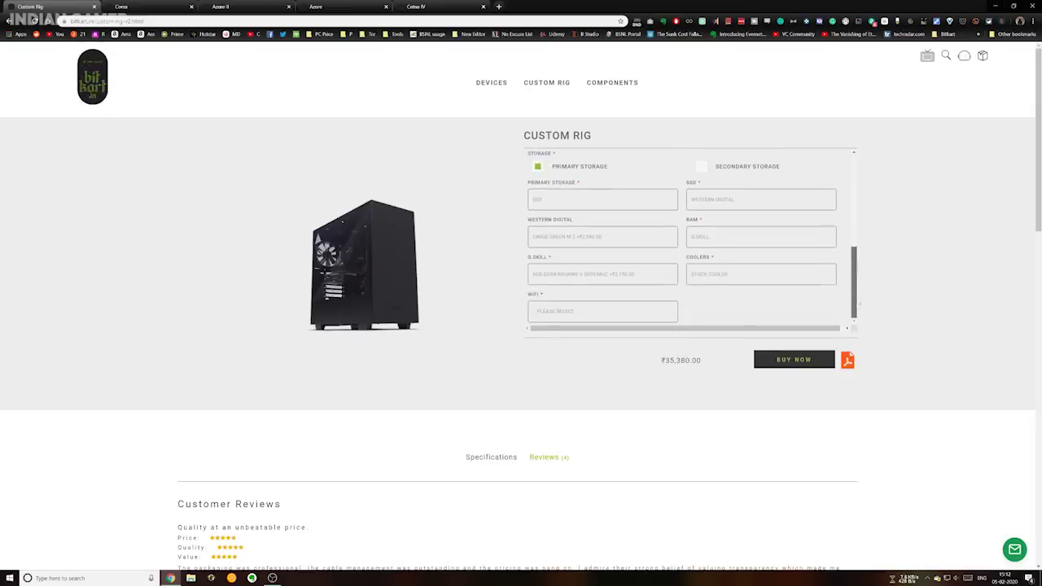
{"action": "left_click", "coordinate": [638, 317]}
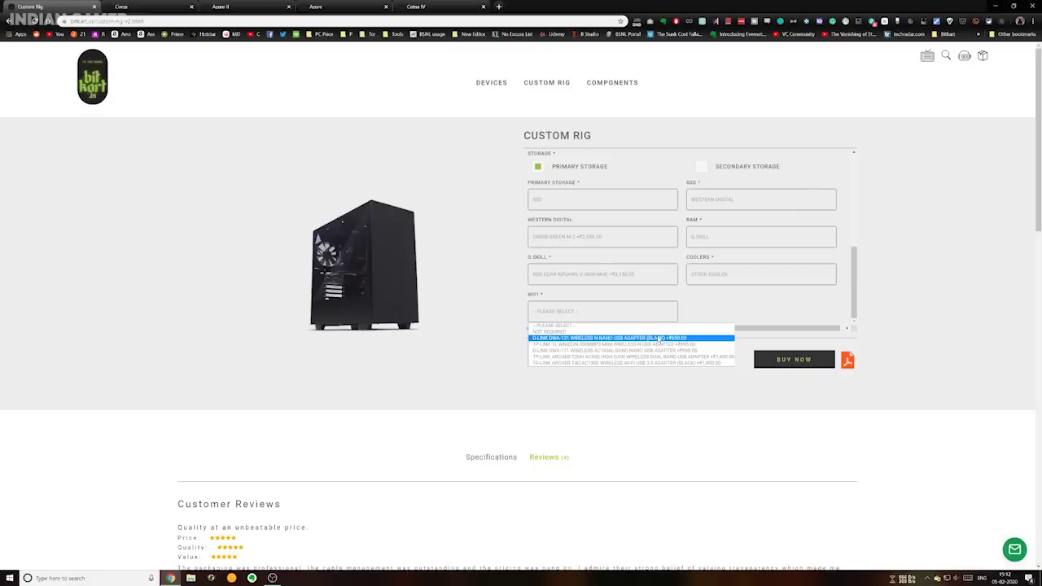
{"action": "left_click", "coordinate": [659, 338]}
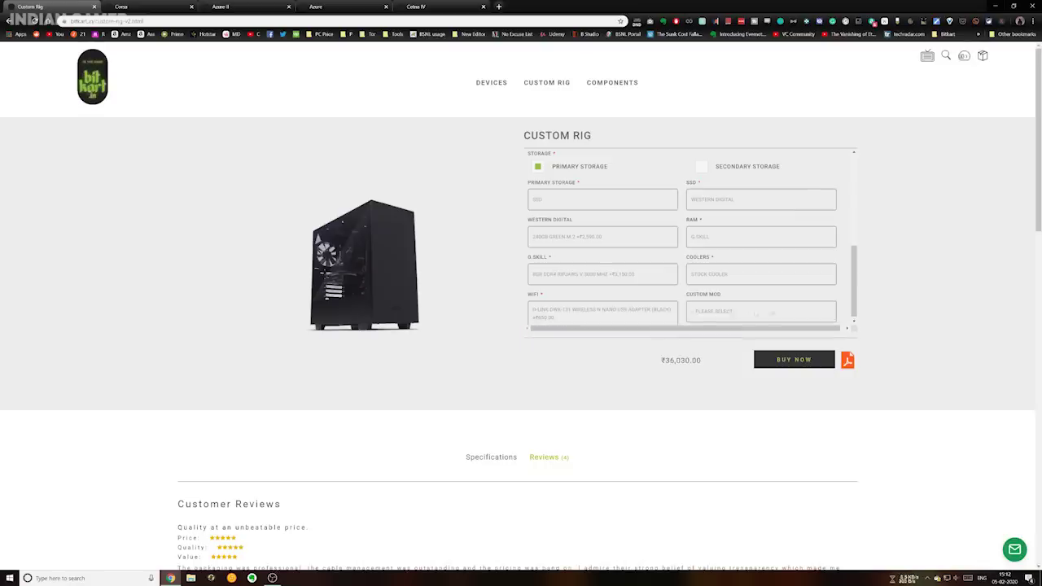
Set the custom mod to Not Required and the operating system to Windows 10 Professional Trial Version
{"action": "scroll", "coordinate": [918, 302], "scroll_direction": "down", "scroll_amount": 1}
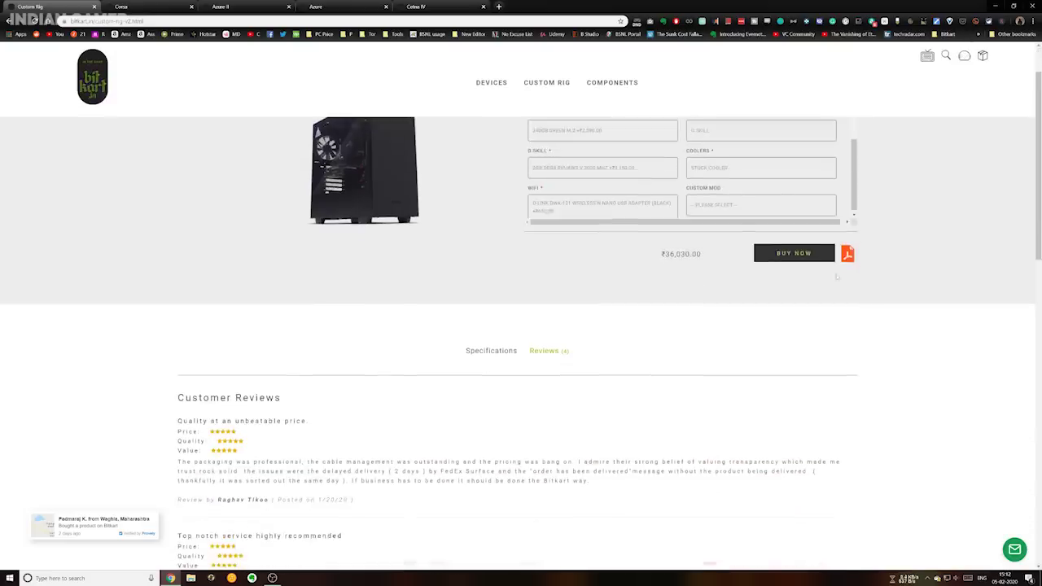
{"action": "left_click", "coordinate": [815, 203]}
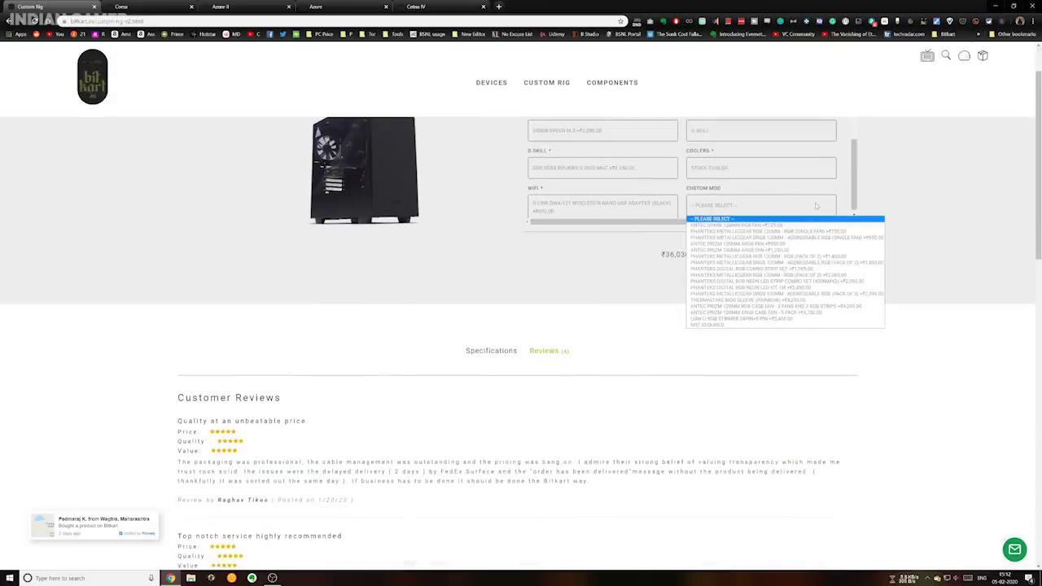
{"action": "left_click", "coordinate": [748, 325]}
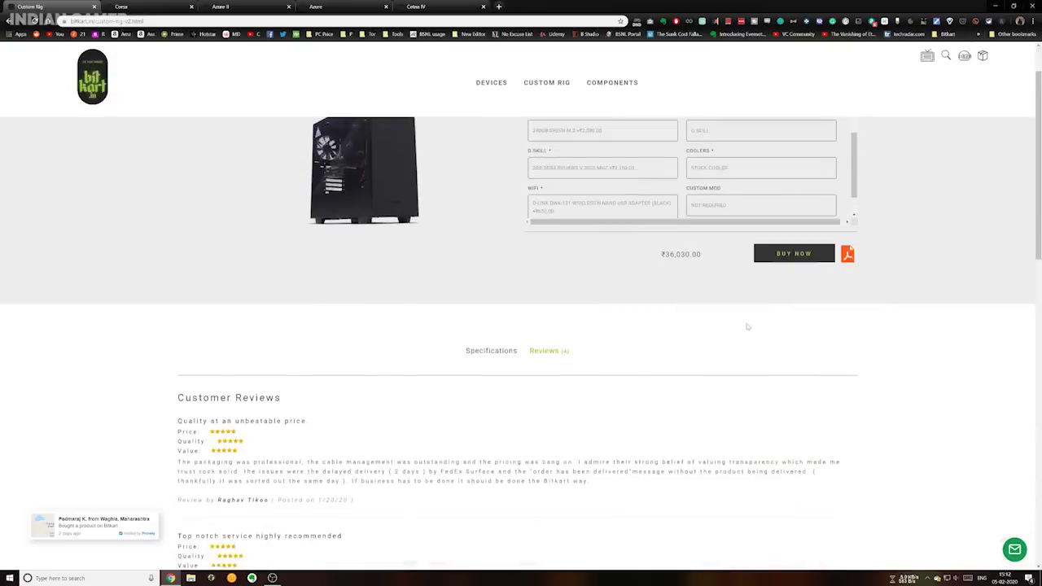
{"action": "scroll", "coordinate": [814, 179], "scroll_direction": "down", "scroll_amount": 1}
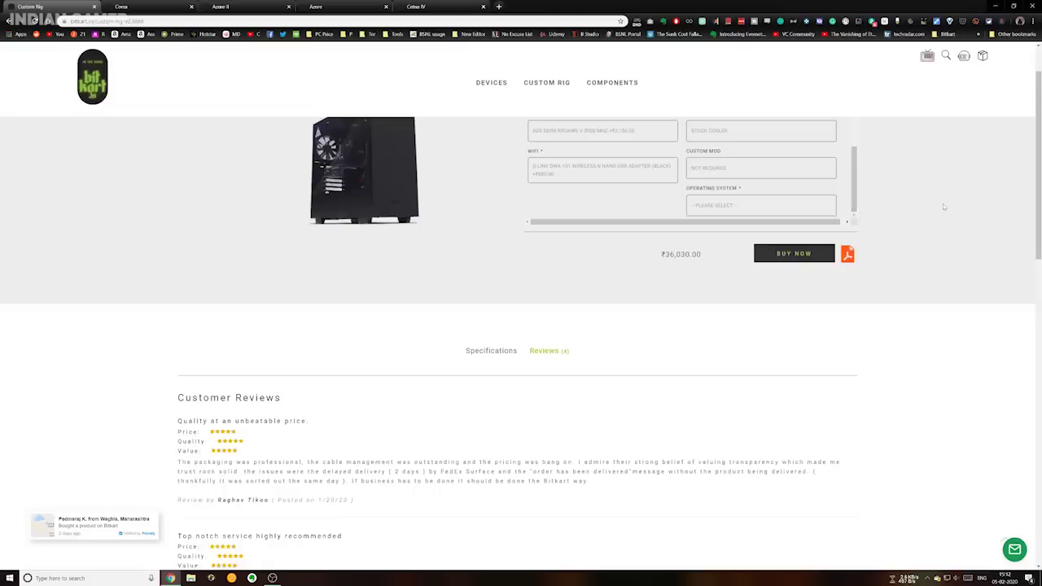
{"action": "scroll", "coordinate": [943, 207], "scroll_direction": "up", "scroll_amount": 1}
{"action": "left_click", "coordinate": [780, 318]}
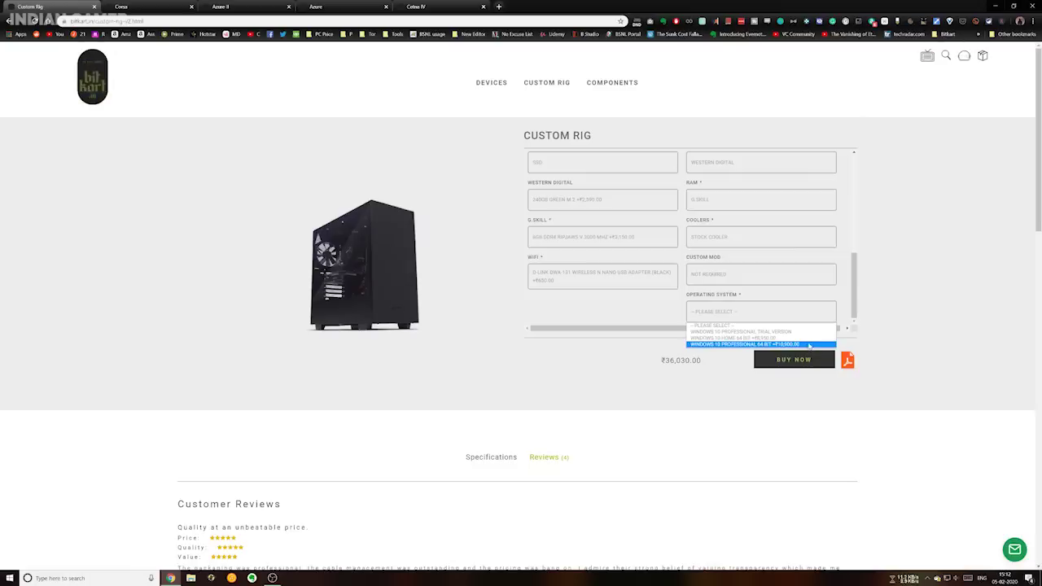
{"action": "left_click", "coordinate": [753, 332]}
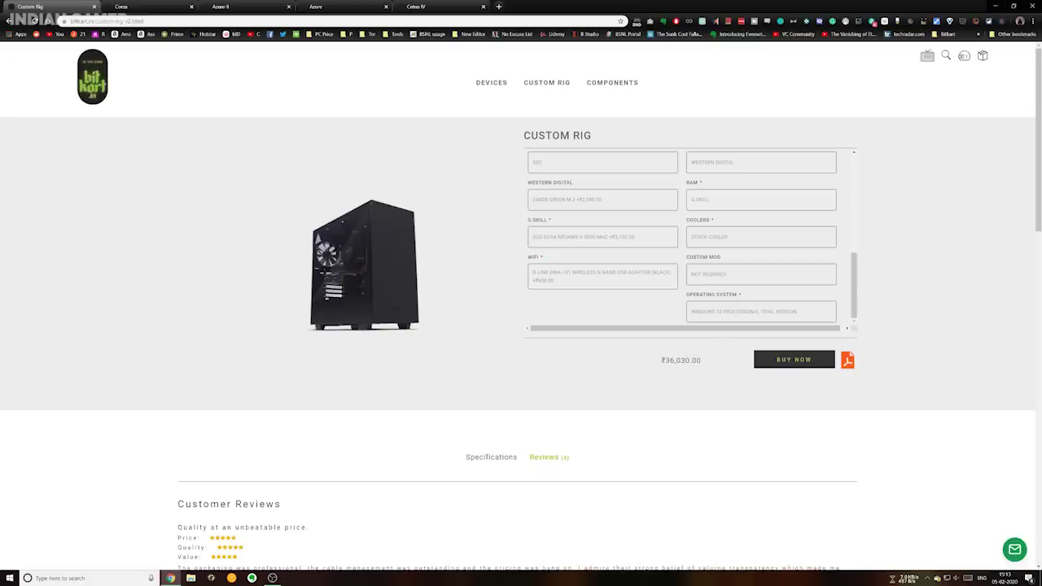
{"action": "left_click_drag", "start_coordinate": [664, 361], "coordinate": [697, 360]}
{"action": "left_click", "coordinate": [922, 300]}
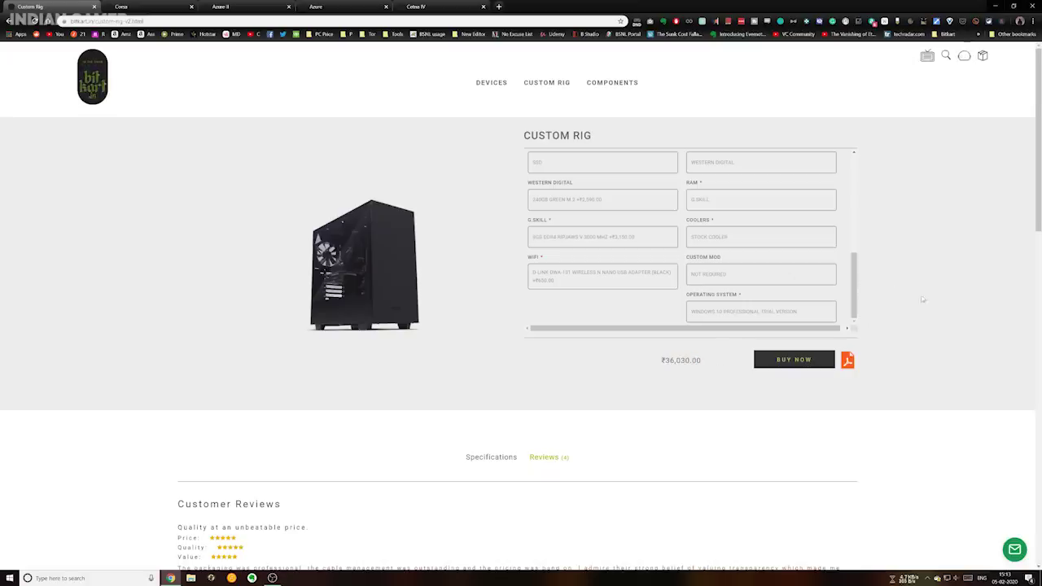
Enable secondary storage for the rig and set its type to HDD
{"action": "left_click_drag", "start_coordinate": [857, 278], "coordinate": [857, 249]}
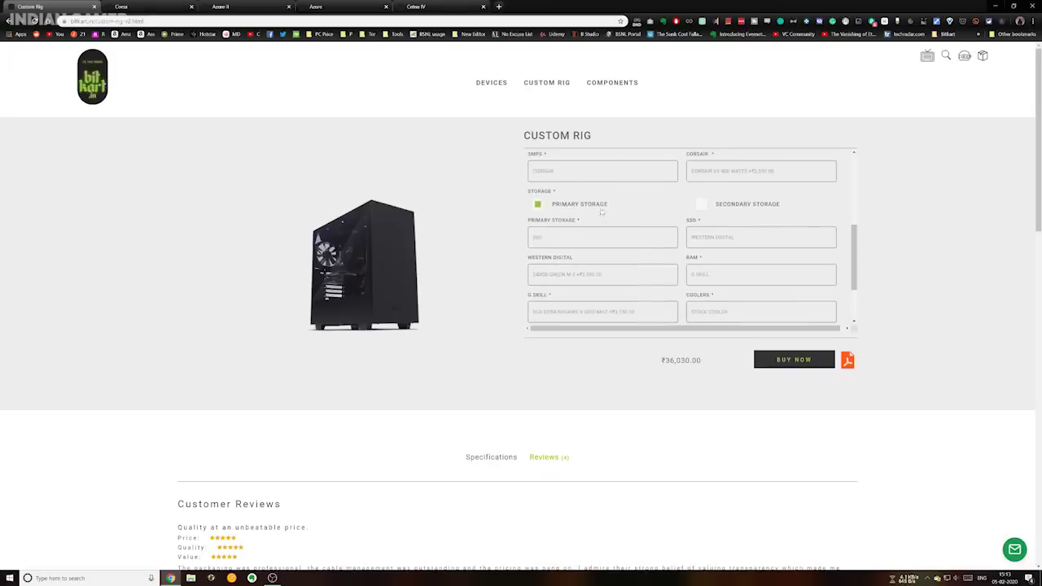
{"action": "left_click", "coordinate": [704, 207]}
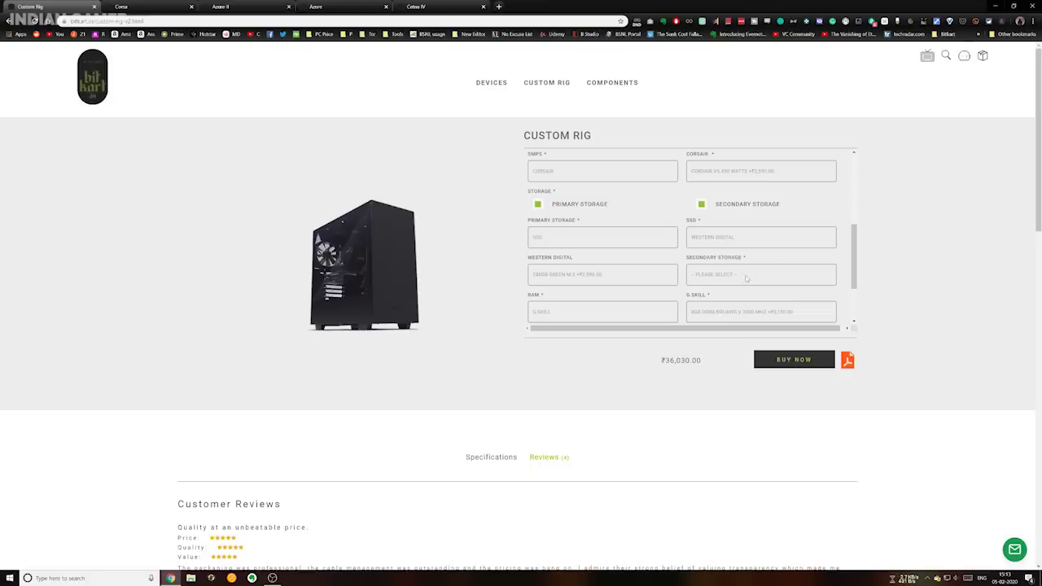
{"action": "scroll", "coordinate": [746, 278], "scroll_direction": "down", "scroll_amount": 1}
{"action": "left_click", "coordinate": [765, 254]}
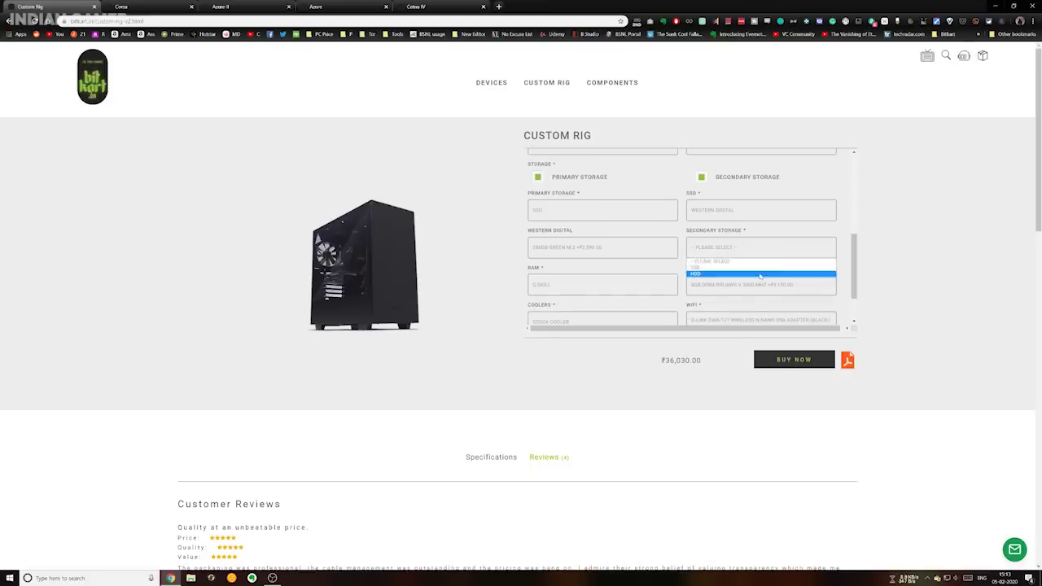
{"action": "left_click", "coordinate": [760, 274]}
Set the secondary HDD brand to Seagate and choose the 1 TB Barracuda drive
{"action": "left_click", "coordinate": [592, 285]}
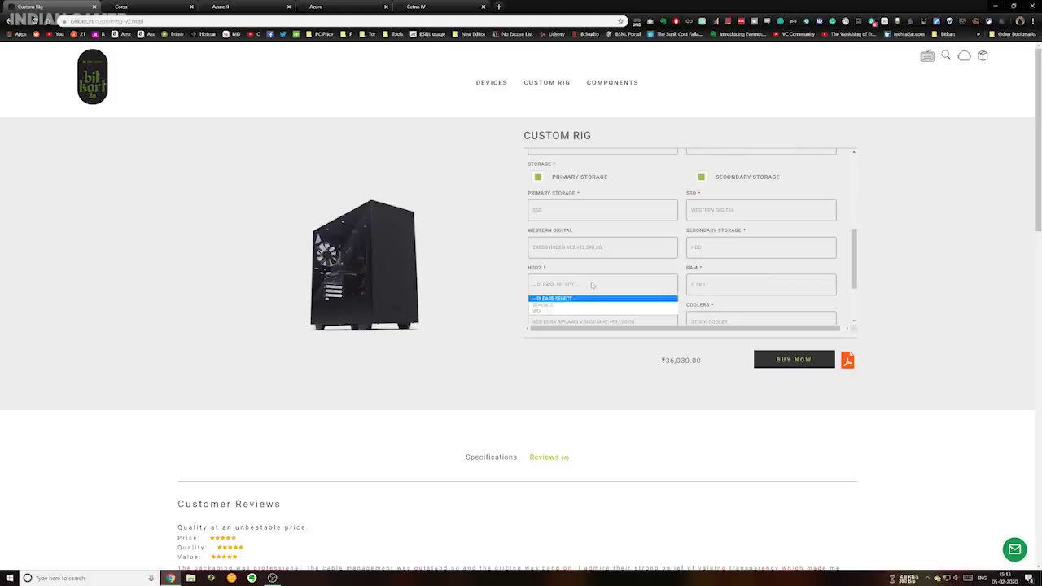
{"action": "left_click", "coordinate": [592, 305]}
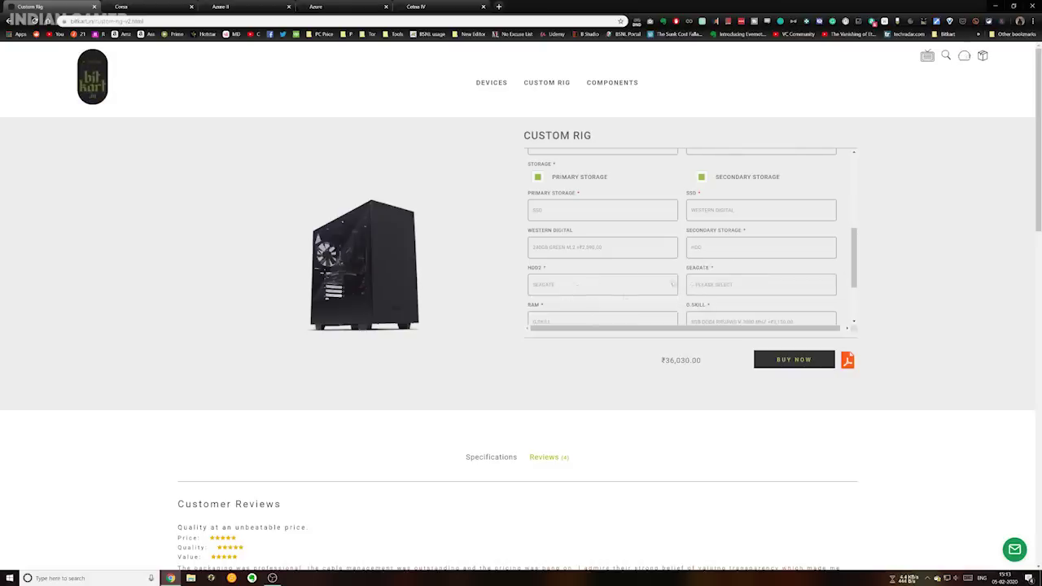
{"action": "left_click", "coordinate": [745, 283]}
{"action": "left_click", "coordinate": [743, 306]}
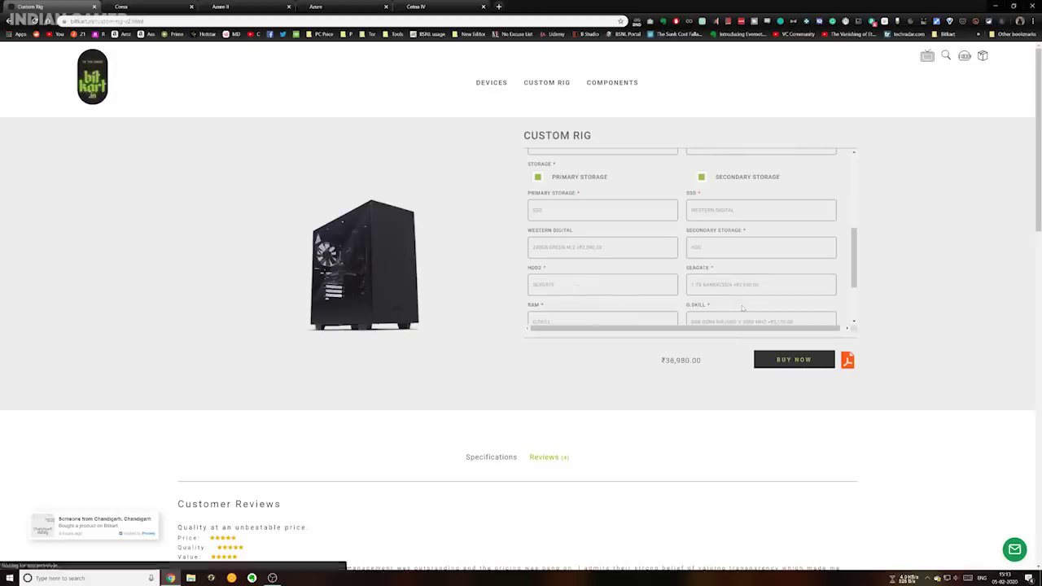
Switch the secondary HDD brand to WD and view its drives with their prices
{"action": "left_click", "coordinate": [602, 285]}
{"action": "left_click", "coordinate": [602, 310]}
{"action": "left_click", "coordinate": [741, 285]}
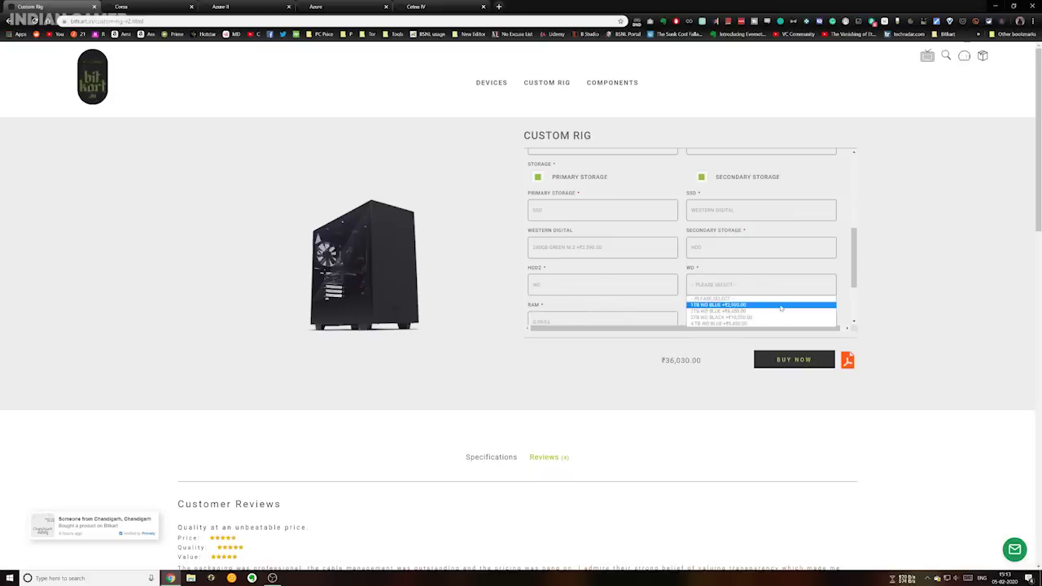
Return the secondary HDD brand to Seagate, reselect the 1 TB Barracuda, and check the rig's total price
{"action": "left_click", "coordinate": [641, 284]}
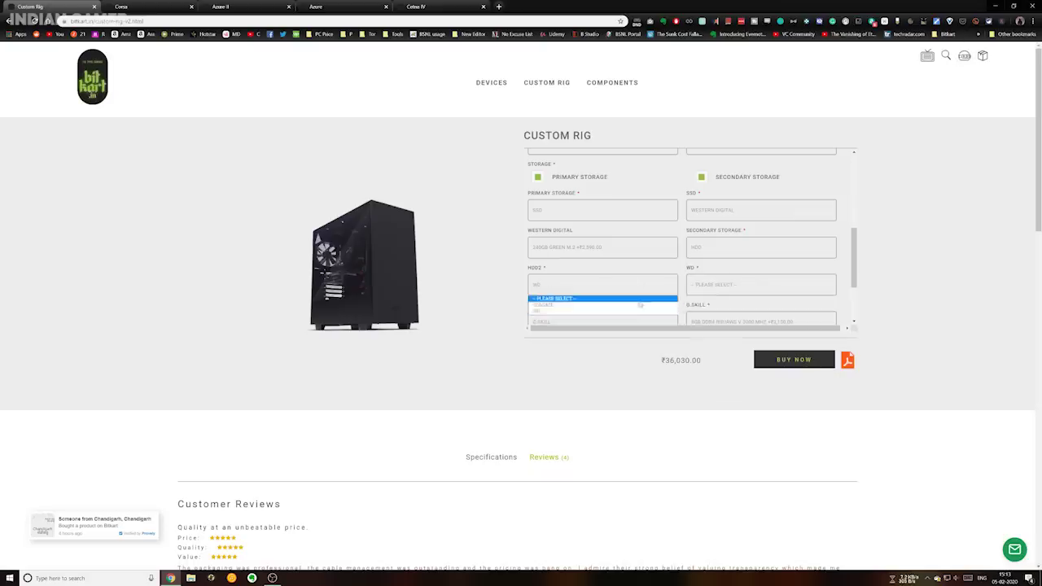
{"action": "left_click", "coordinate": [638, 307]}
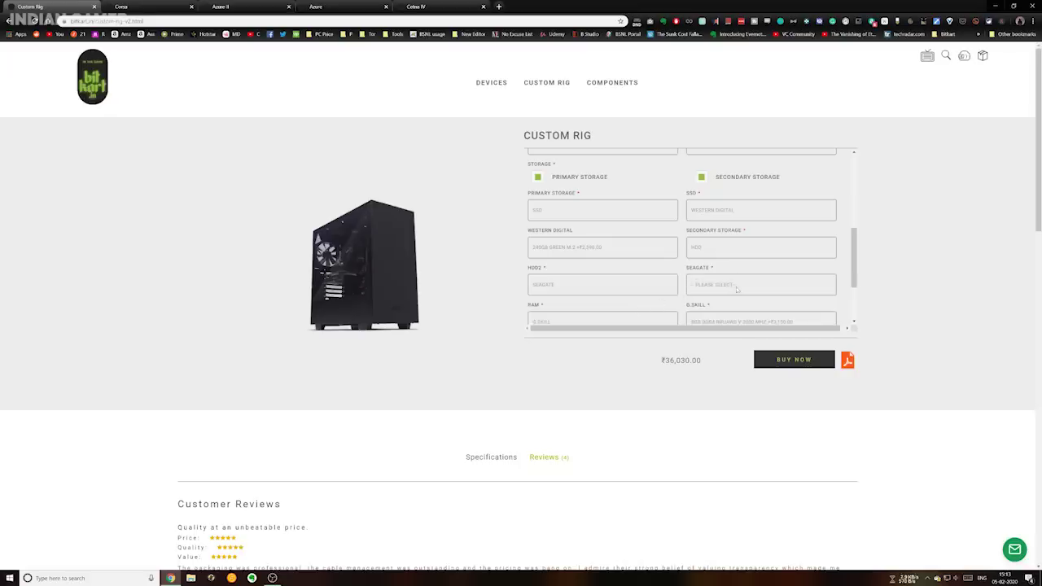
{"action": "left_click", "coordinate": [737, 285]}
{"action": "left_click", "coordinate": [741, 306]}
{"action": "left_click_drag", "start_coordinate": [663, 360], "coordinate": [728, 370]}
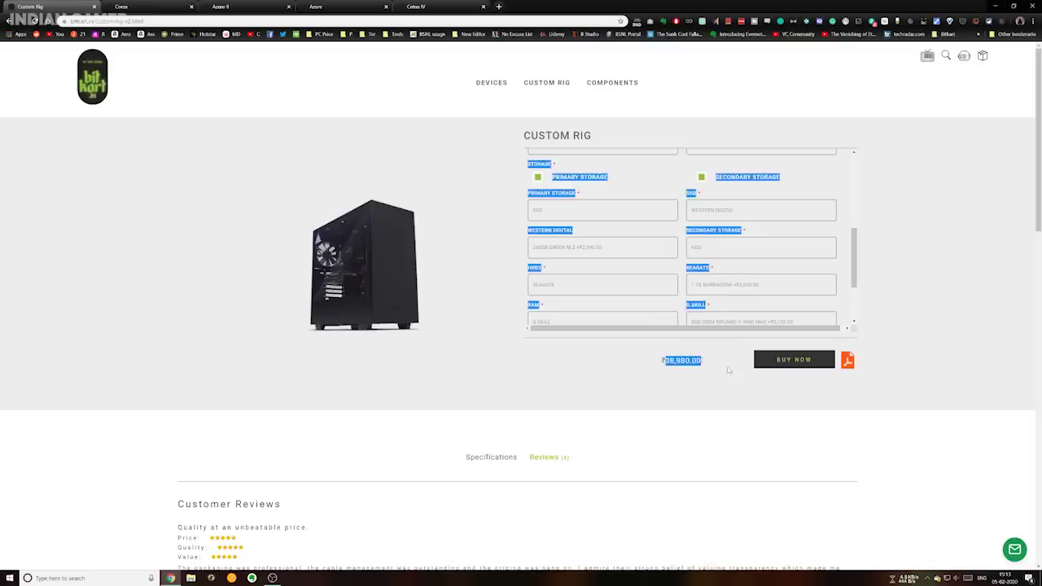
{"action": "left_click", "coordinate": [704, 385]}
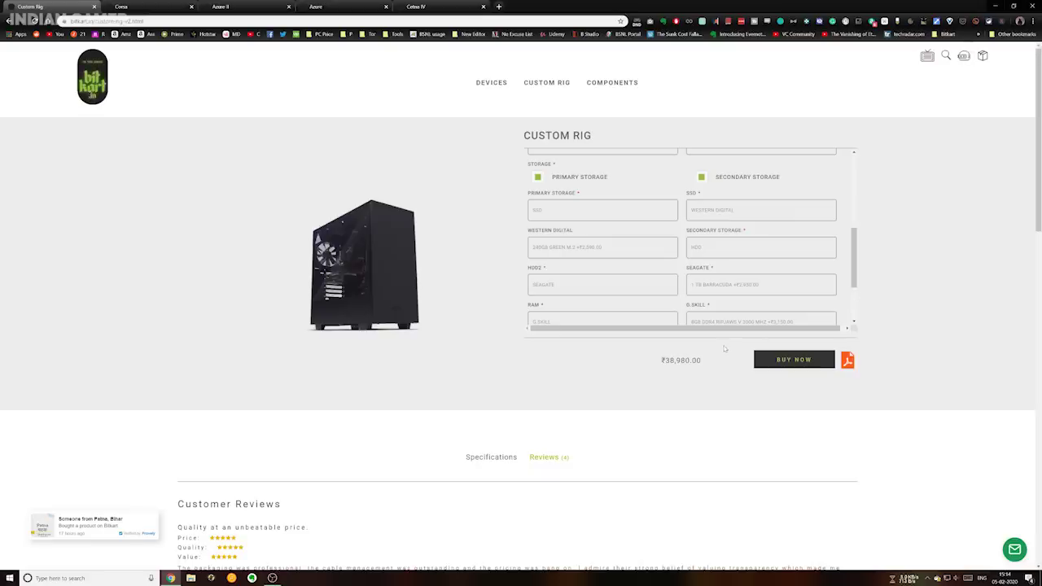
Download the custom rig configuration as a PDF and open the file to review the parts list
{"action": "scroll", "coordinate": [932, 324], "scroll_direction": "down", "scroll_amount": 1}
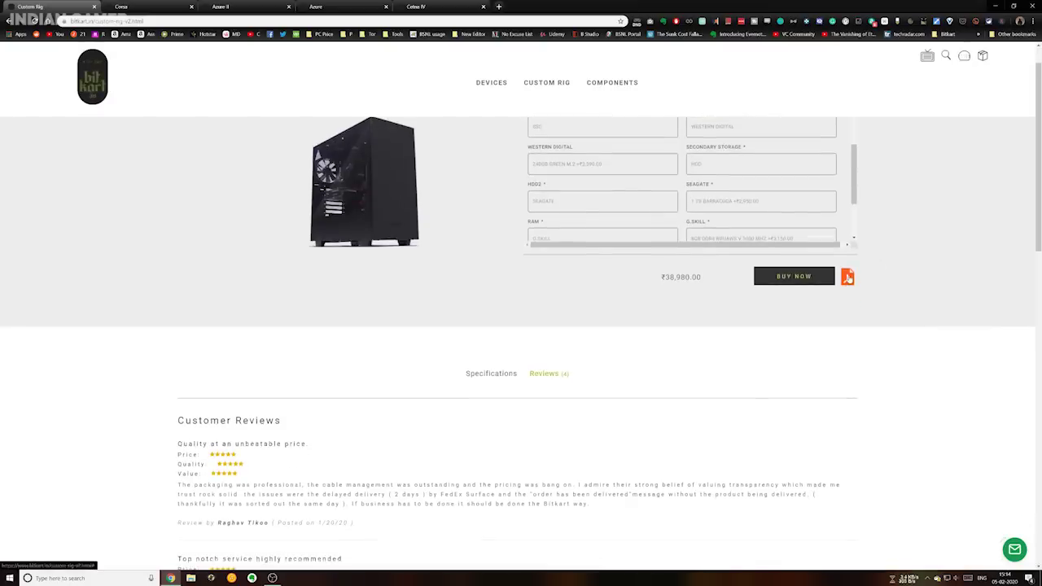
{"action": "left_click", "coordinate": [848, 277]}
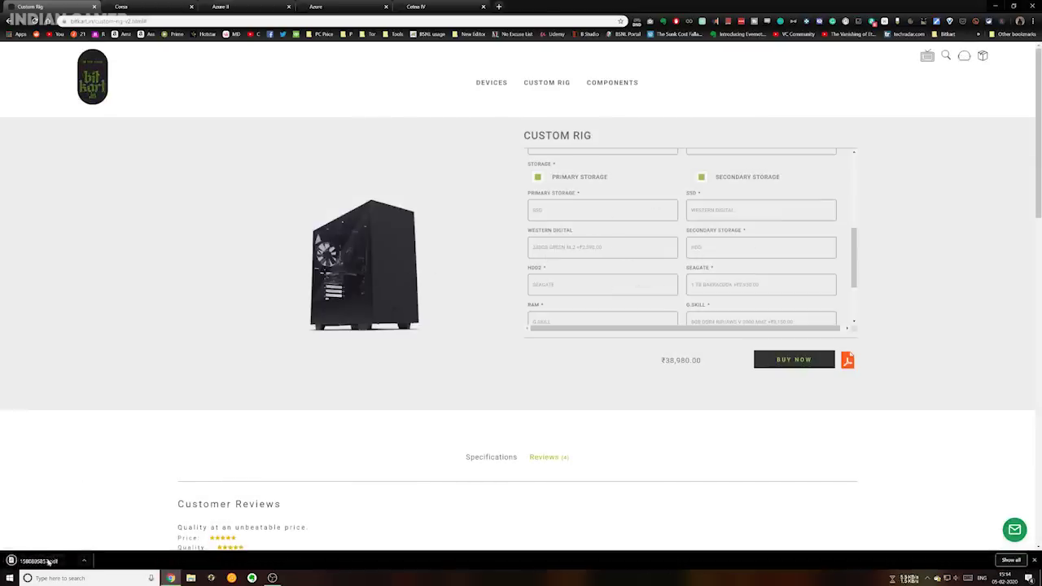
{"action": "left_click", "coordinate": [39, 561]}
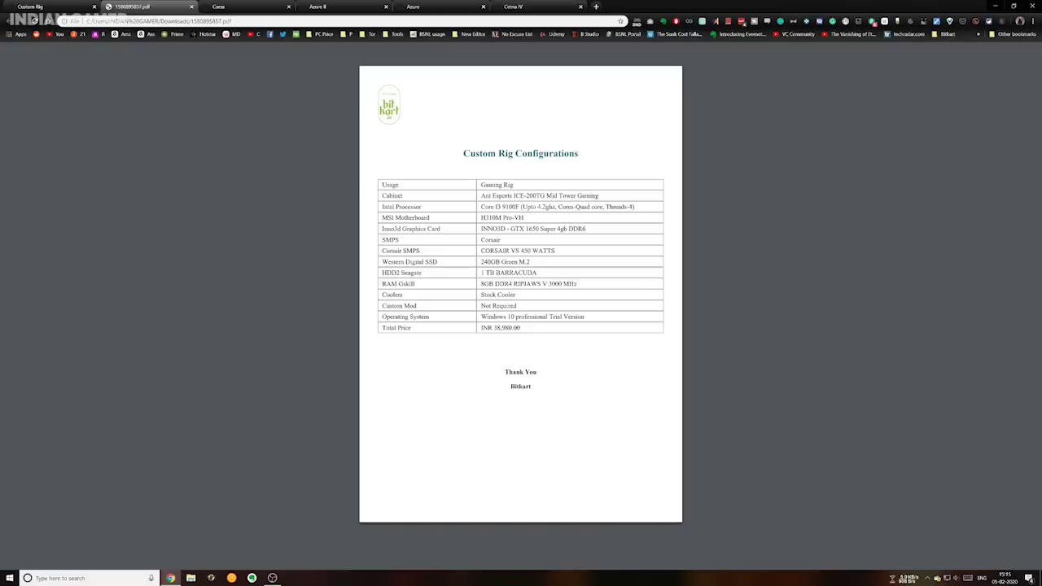
Return to the custom rig page, add the configured rig to the shopping cart, and view the cart
{"action": "left_click", "coordinate": [32, 6]}
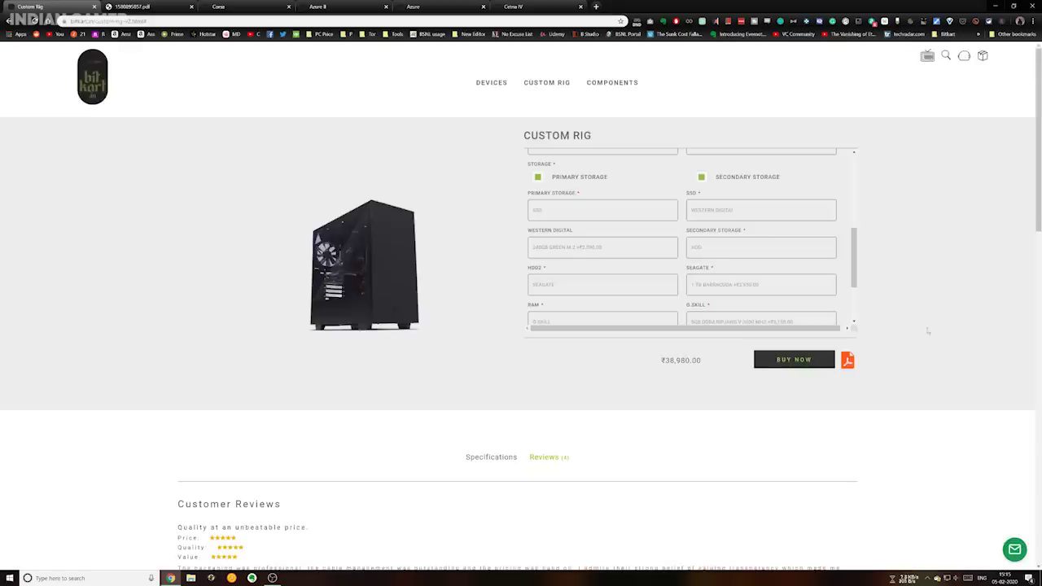
{"action": "left_click", "coordinate": [790, 363]}
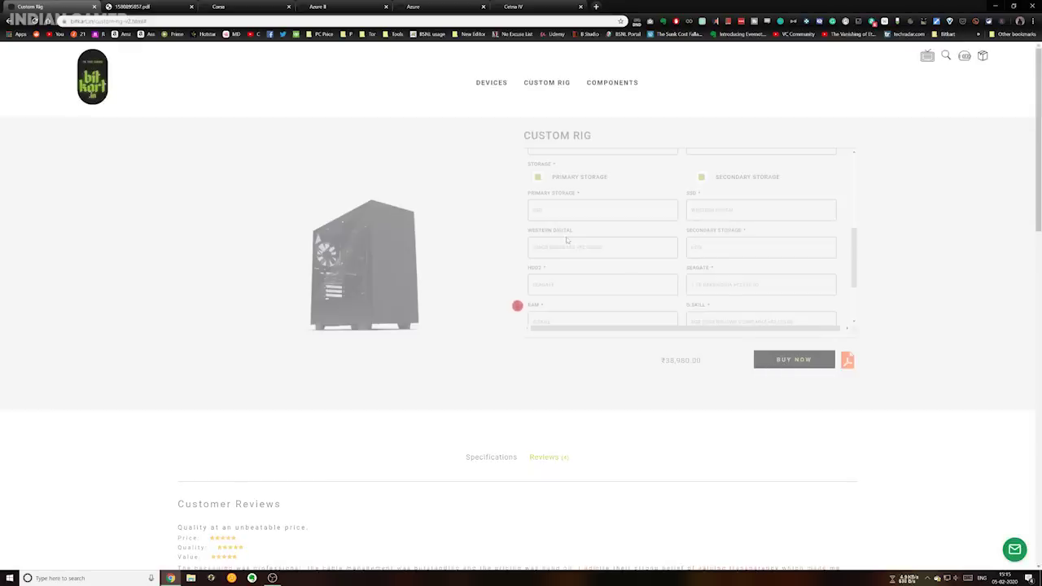
{"action": "scroll", "coordinate": [543, 370], "scroll_direction": "down", "scroll_amount": 4}
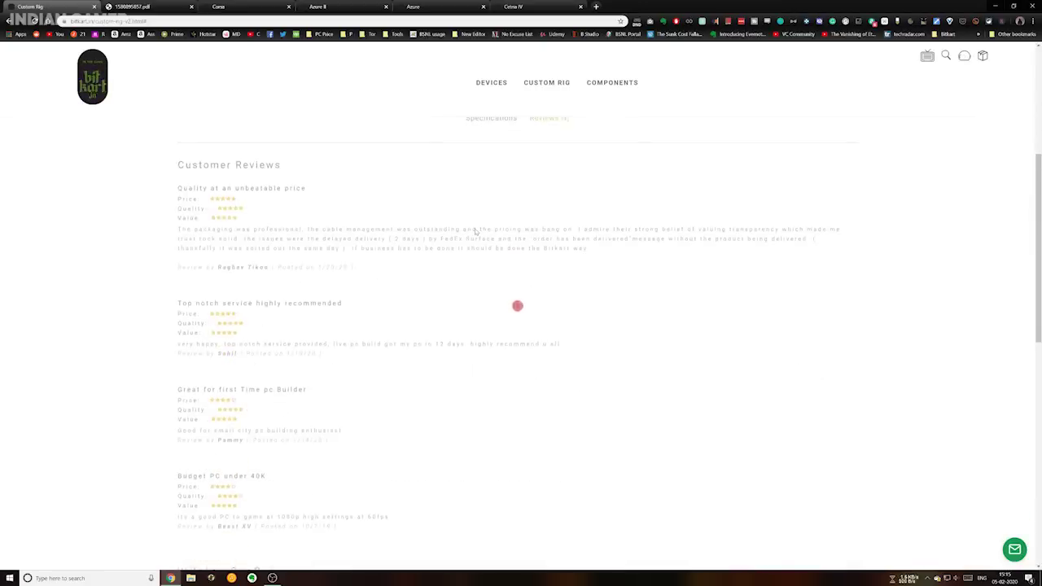
{"action": "scroll", "coordinate": [744, 309], "scroll_direction": "up", "scroll_amount": 4}
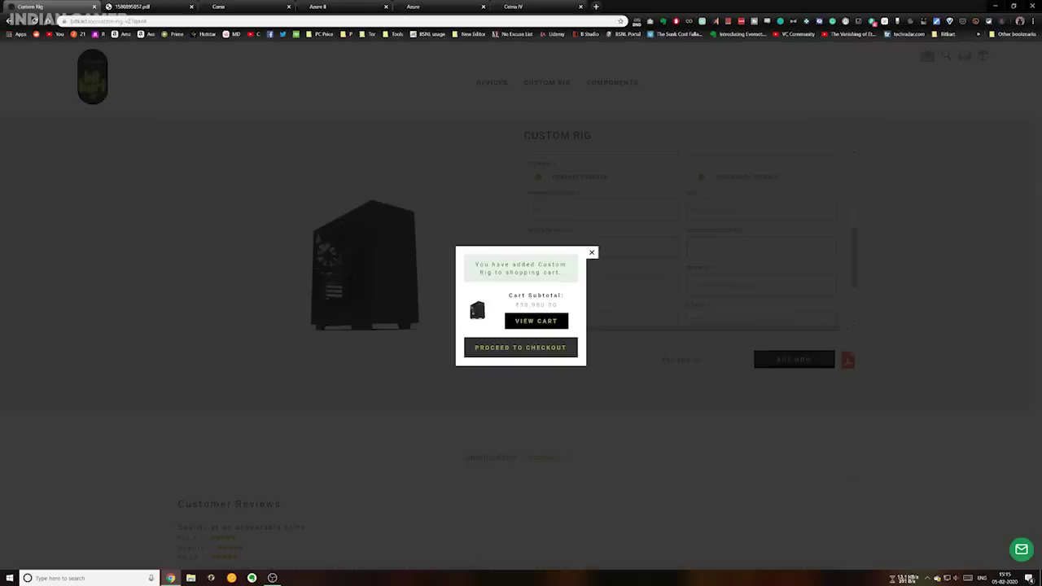
{"action": "left_click", "coordinate": [538, 323]}
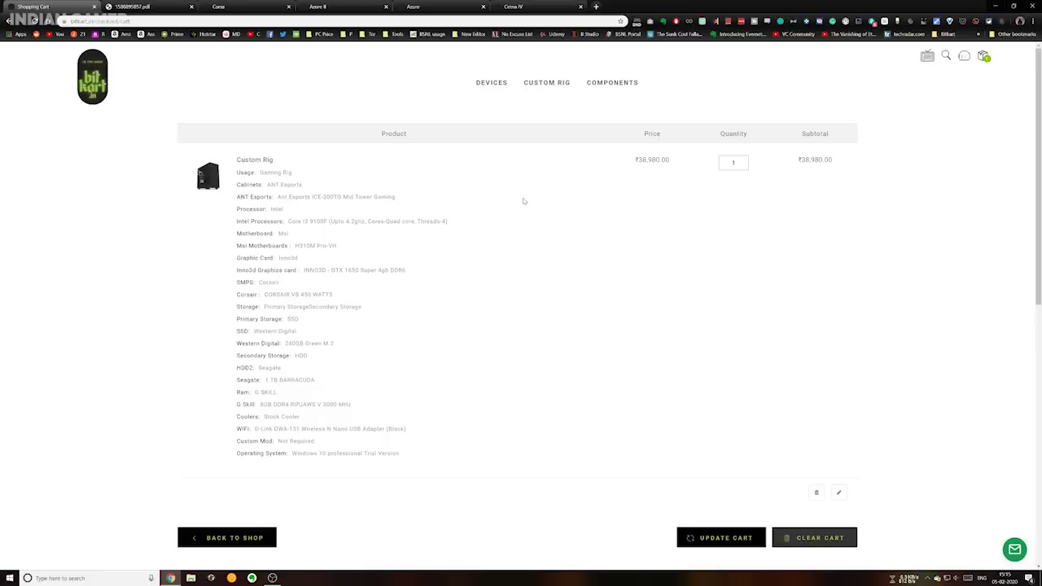
Review the custom rig's parts and order total in the cart, and proceed to checkout
{"action": "scroll", "coordinate": [524, 200], "scroll_direction": "down", "scroll_amount": 1}
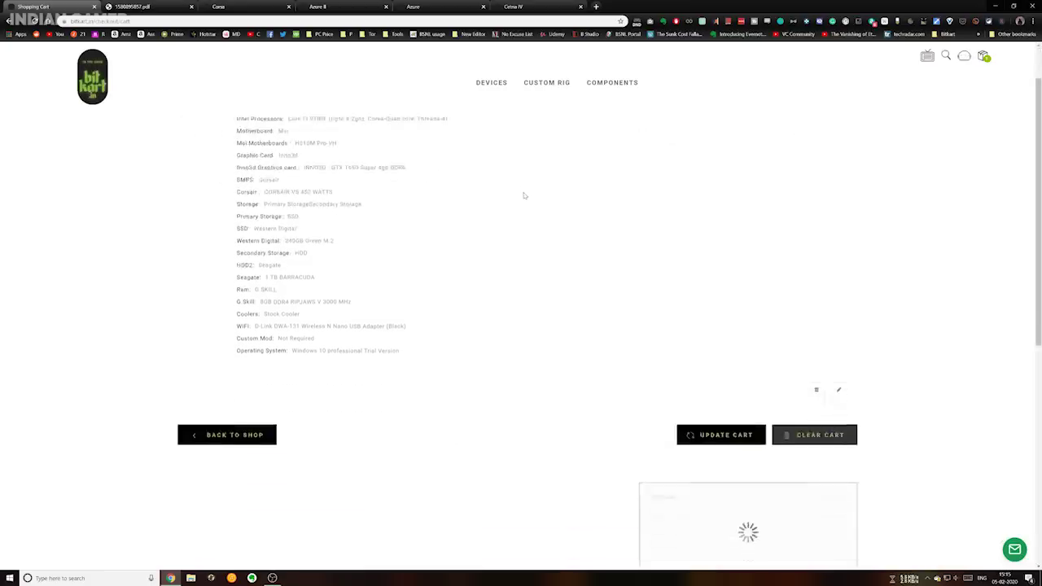
{"action": "scroll", "coordinate": [573, 282], "scroll_direction": "up", "scroll_amount": 1}
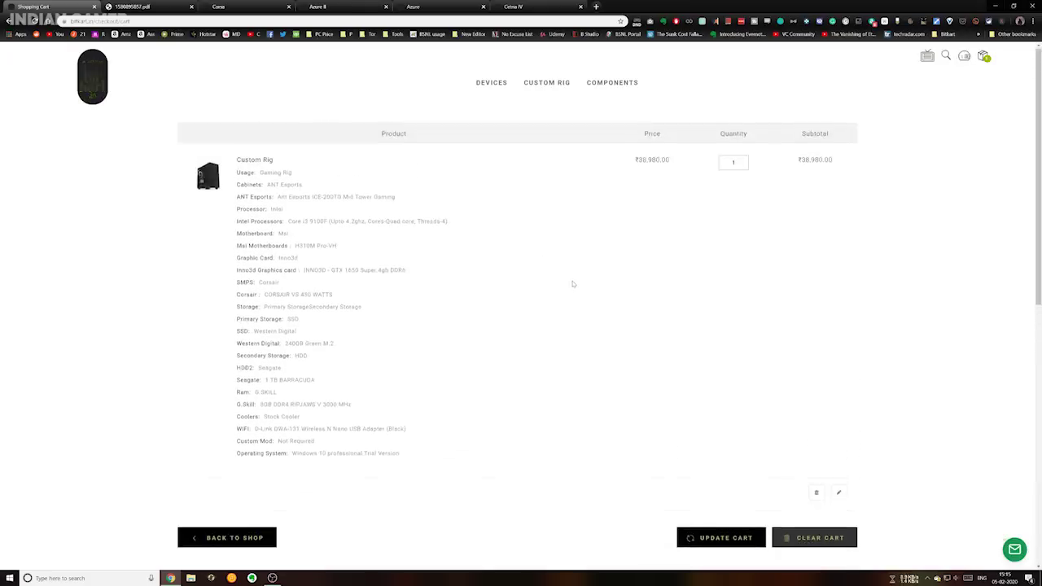
{"action": "scroll", "coordinate": [573, 283], "scroll_direction": "down", "scroll_amount": 2}
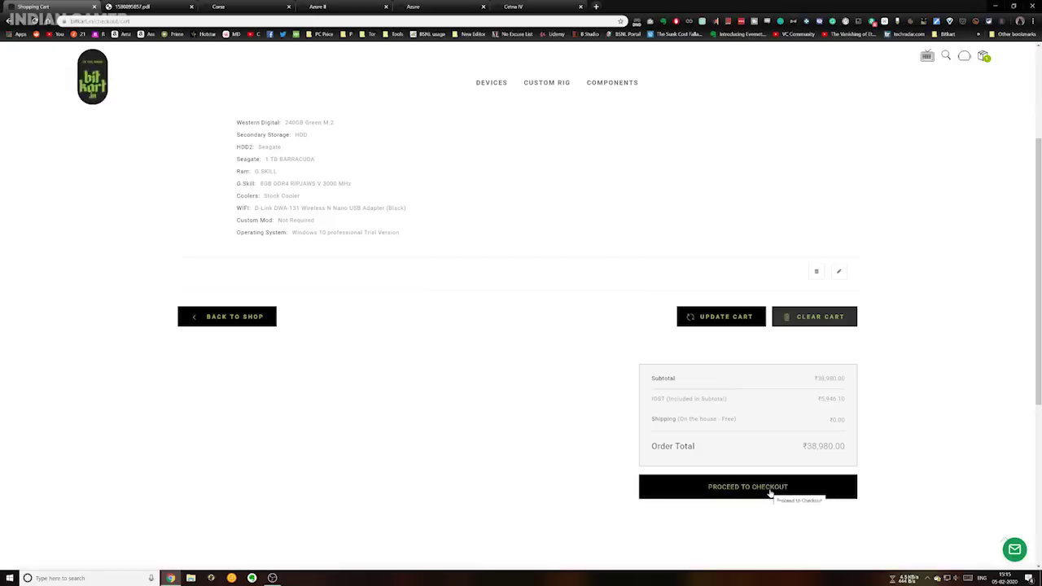
{"action": "left_click", "coordinate": [769, 494]}
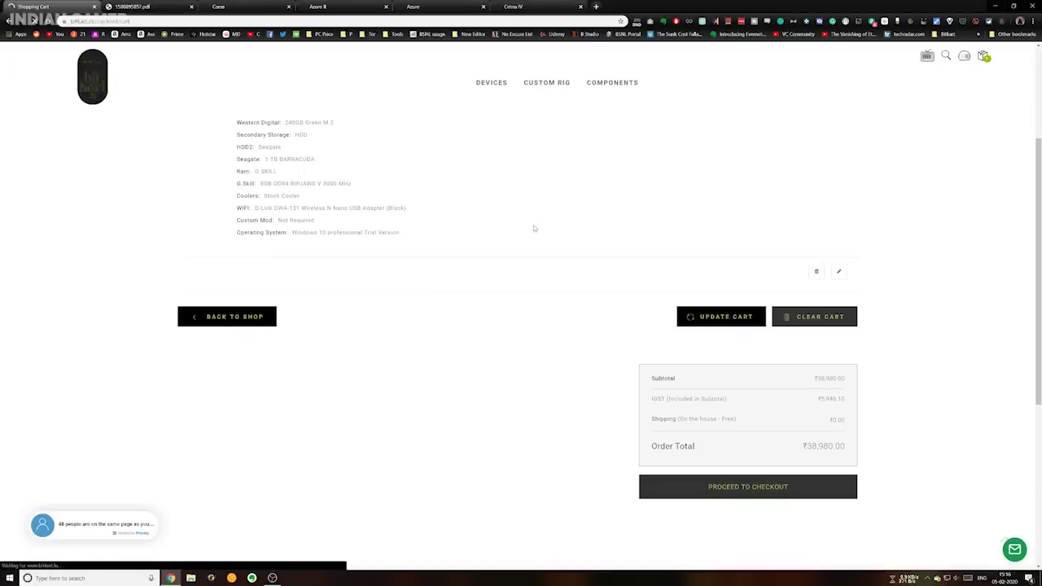
Complete the shipping address form with SMS notifications enabled and continue to the payment stage
{"action": "scroll", "coordinate": [534, 228], "scroll_direction": "up", "scroll_amount": 3}
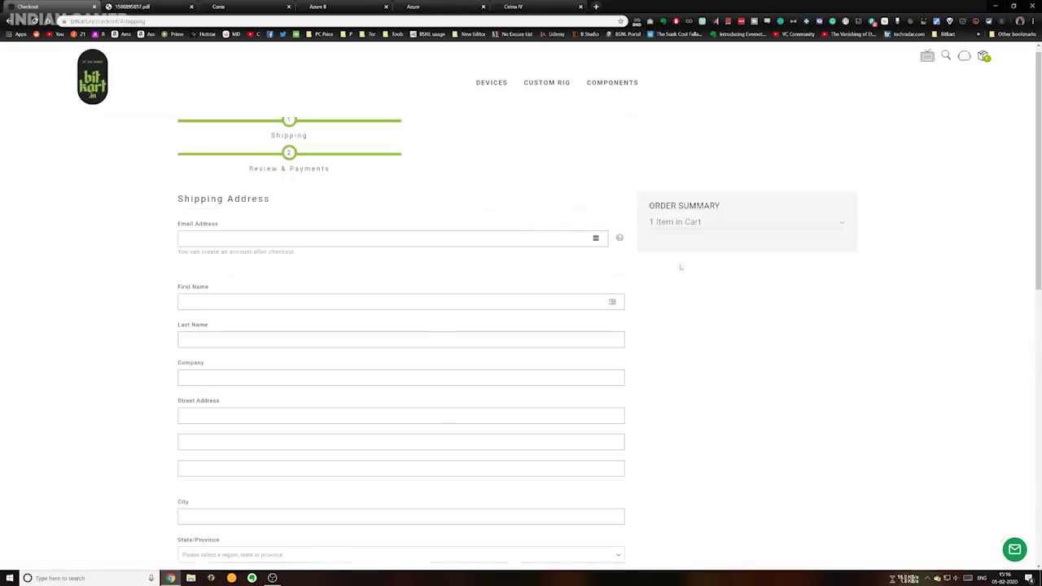
{"action": "scroll", "coordinate": [814, 321], "scroll_direction": "down", "scroll_amount": 2}
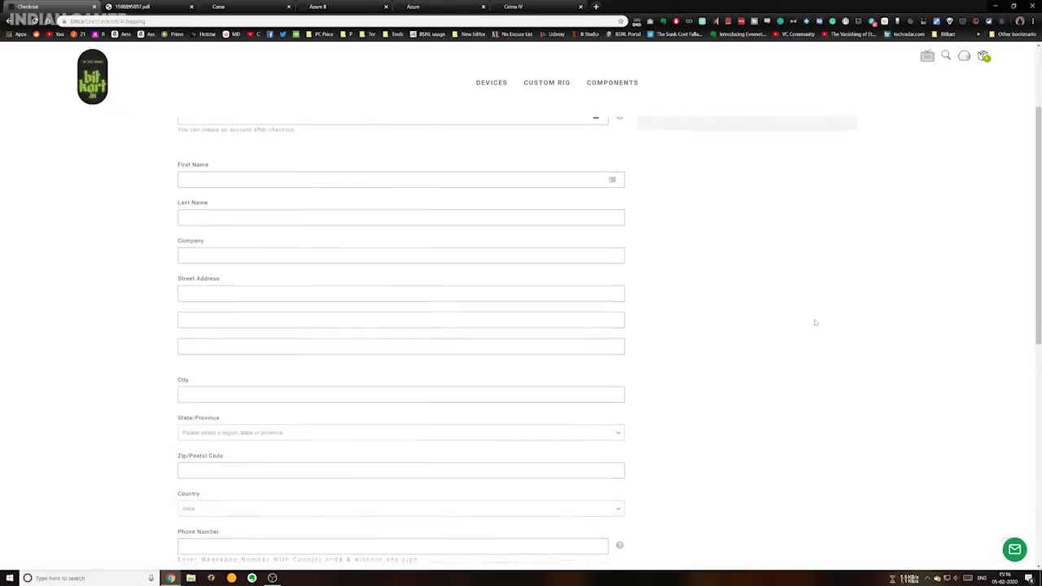
{"action": "scroll", "coordinate": [814, 322], "scroll_direction": "up", "scroll_amount": 3}
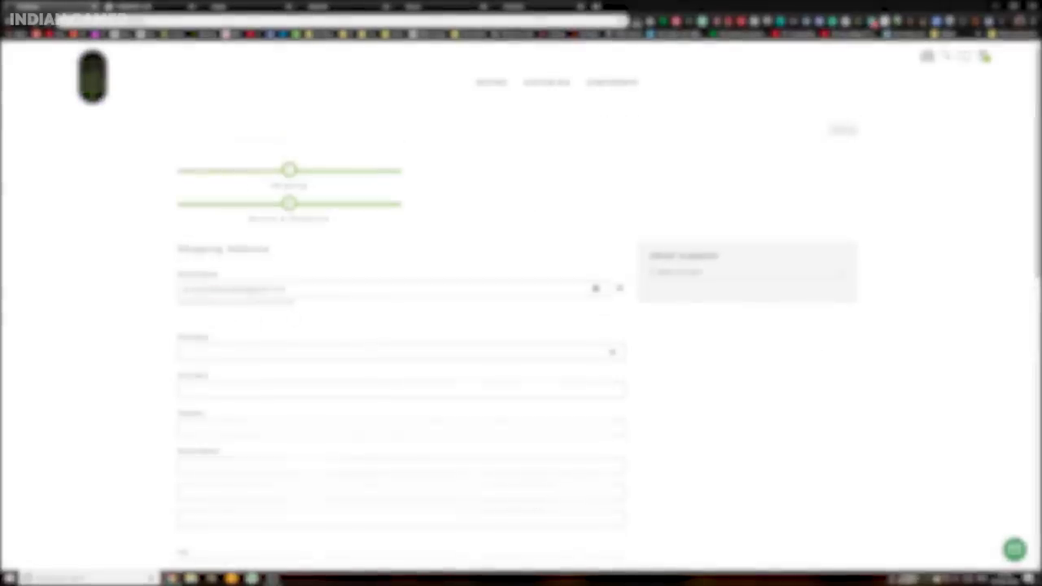
{"action": "scroll", "coordinate": [399, 326], "scroll_direction": "down", "scroll_amount": 5}
{"action": "scroll", "coordinate": [399, 326], "scroll_direction": "down", "scroll_amount": 5}
{"action": "scroll", "coordinate": [399, 325], "scroll_direction": "up", "scroll_amount": 1}
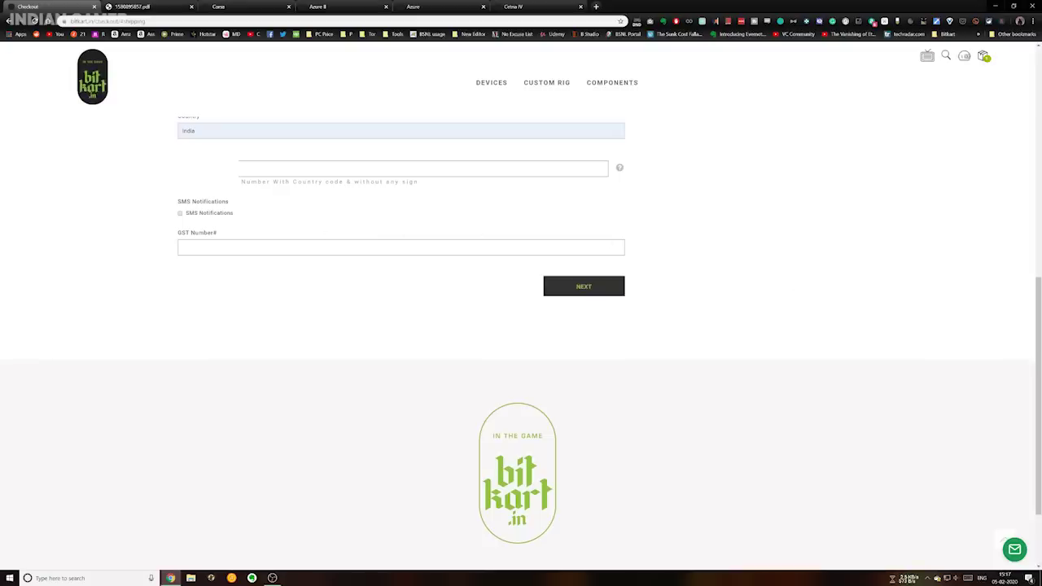
{"action": "left_click", "coordinate": [180, 213]}
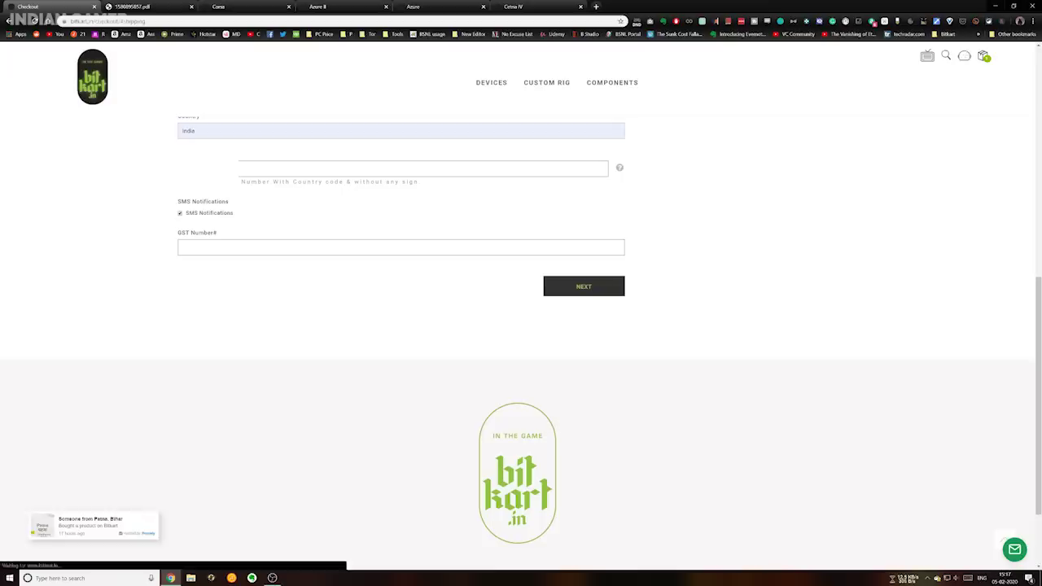
{"action": "left_click", "coordinate": [584, 287]}
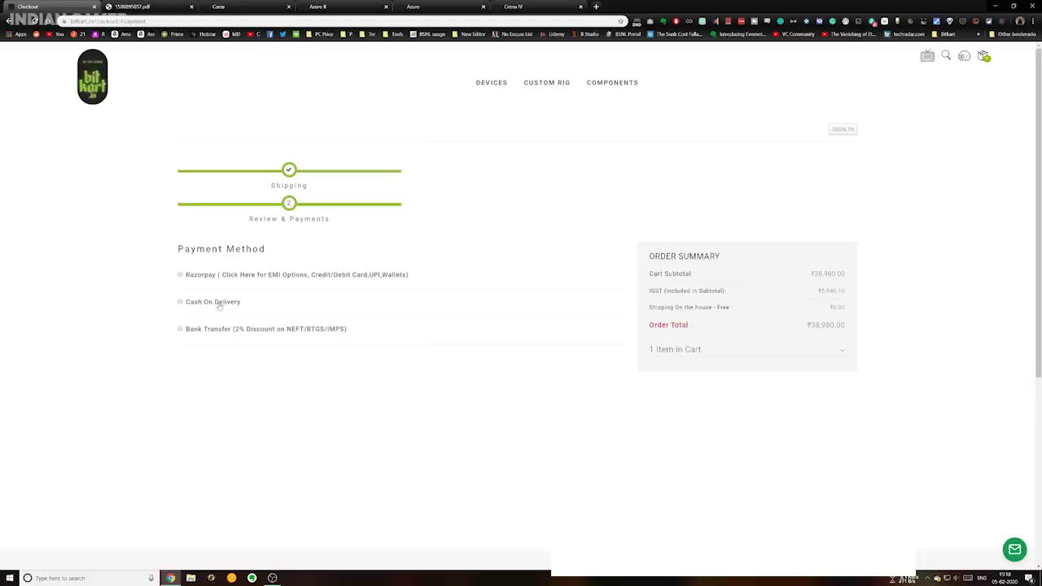
Choose Cash On Delivery as the payment method and place the order
{"action": "left_click", "coordinate": [249, 330]}
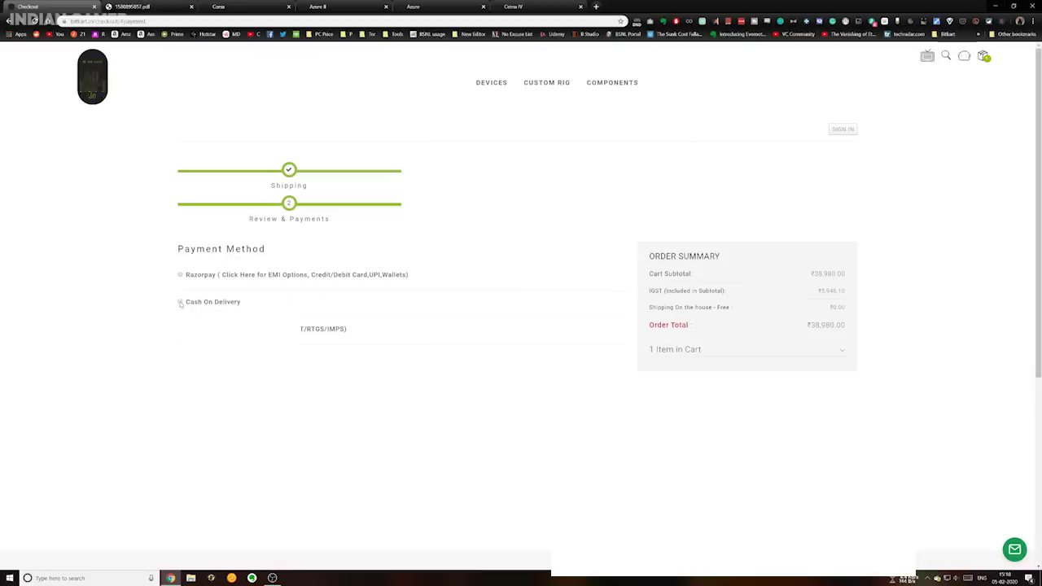
{"action": "left_click", "coordinate": [181, 302]}
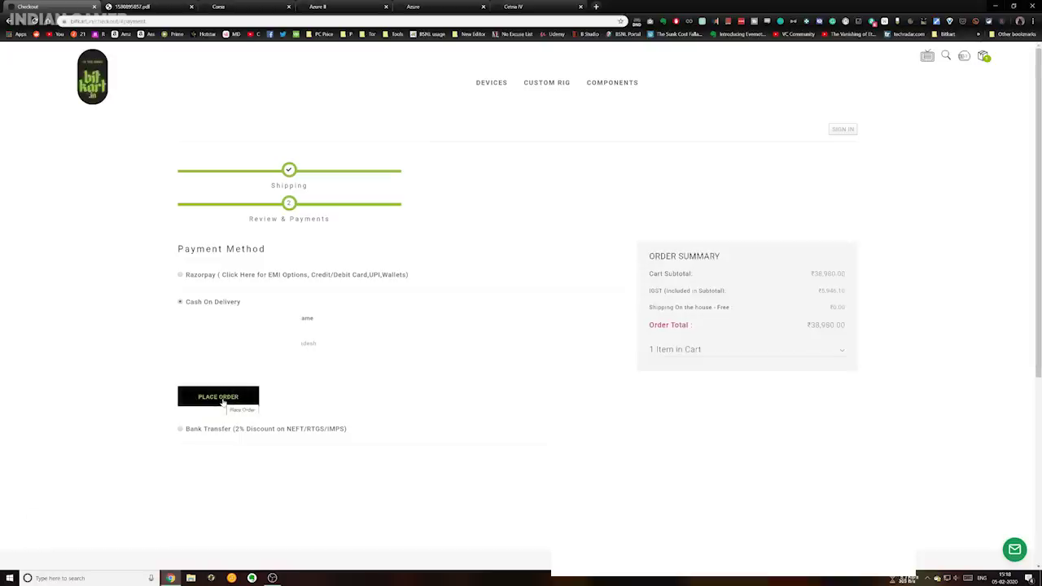
{"action": "left_click", "coordinate": [223, 402]}
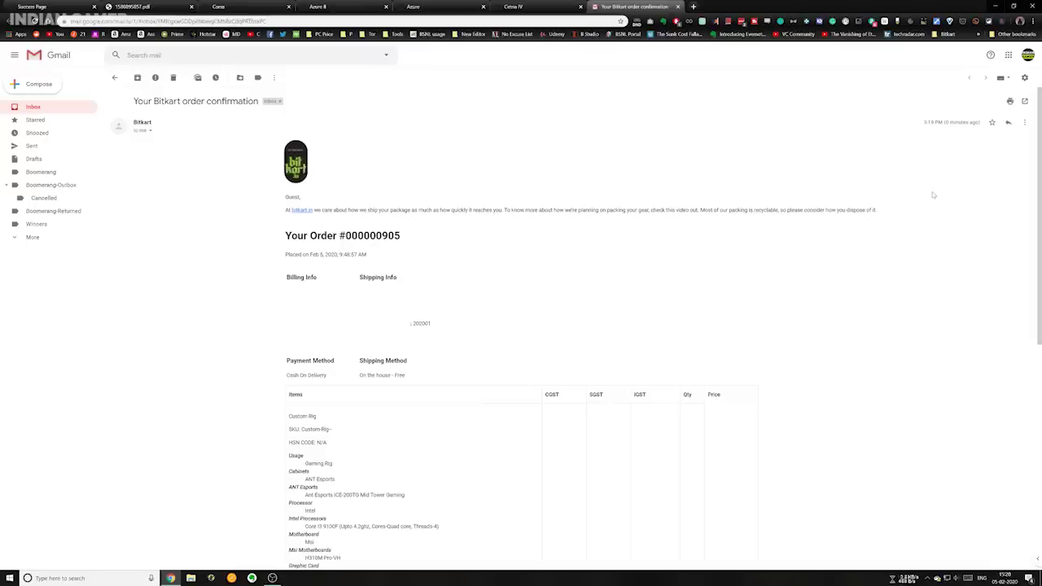
Check the order success page's note about tracking the order status, and view the custom rig configuration PDF again
{"action": "key", "text": "ctrl+Tab"}
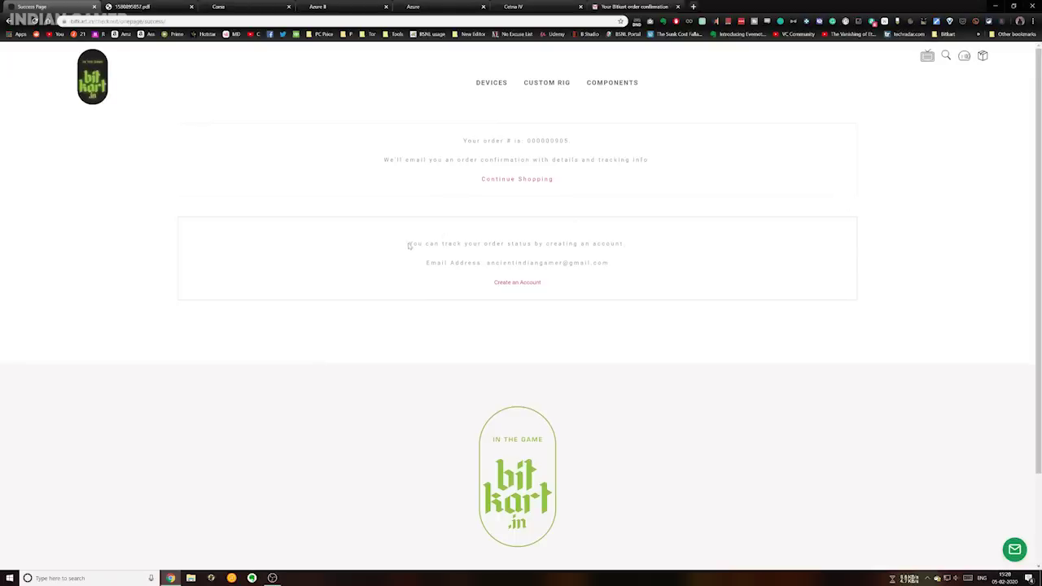
{"action": "left_click_drag", "start_coordinate": [407, 243], "coordinate": [663, 245]}
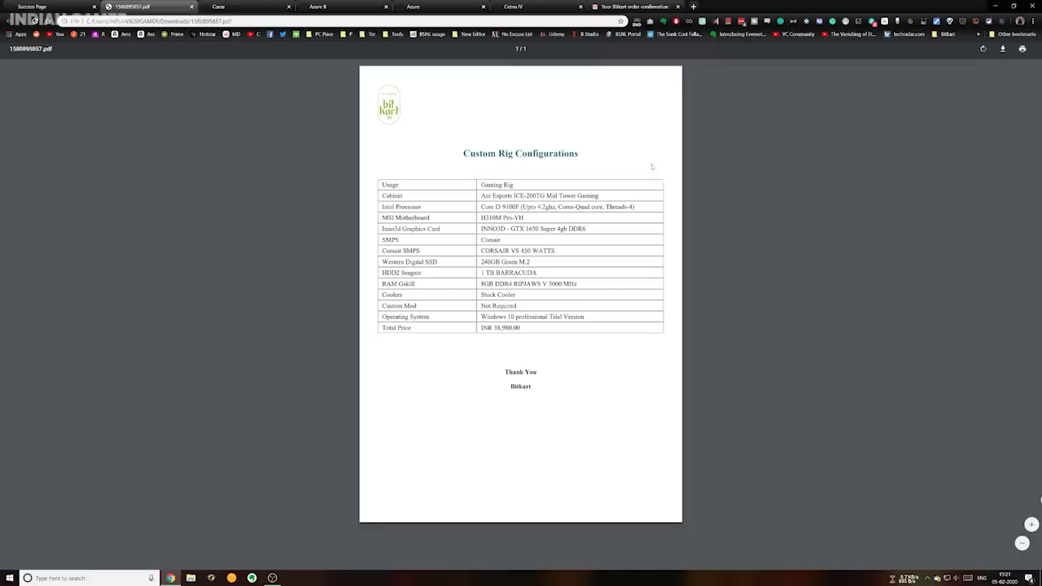
{"action": "key", "text": "ctrl+Tab"}
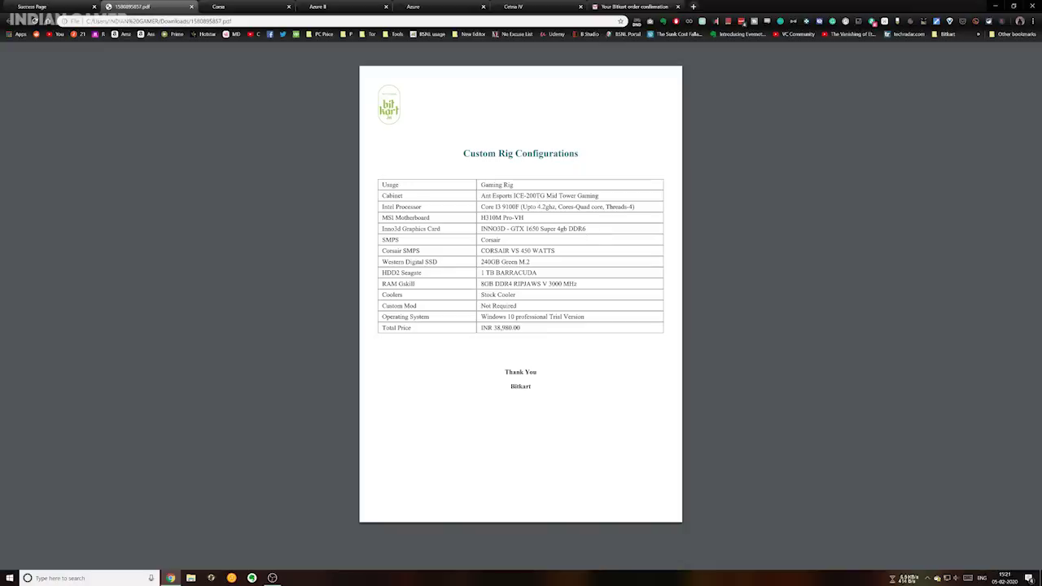
Return to the order success page and open the store's Devices section
{"action": "key", "text": "ctrl+shift+Tab"}
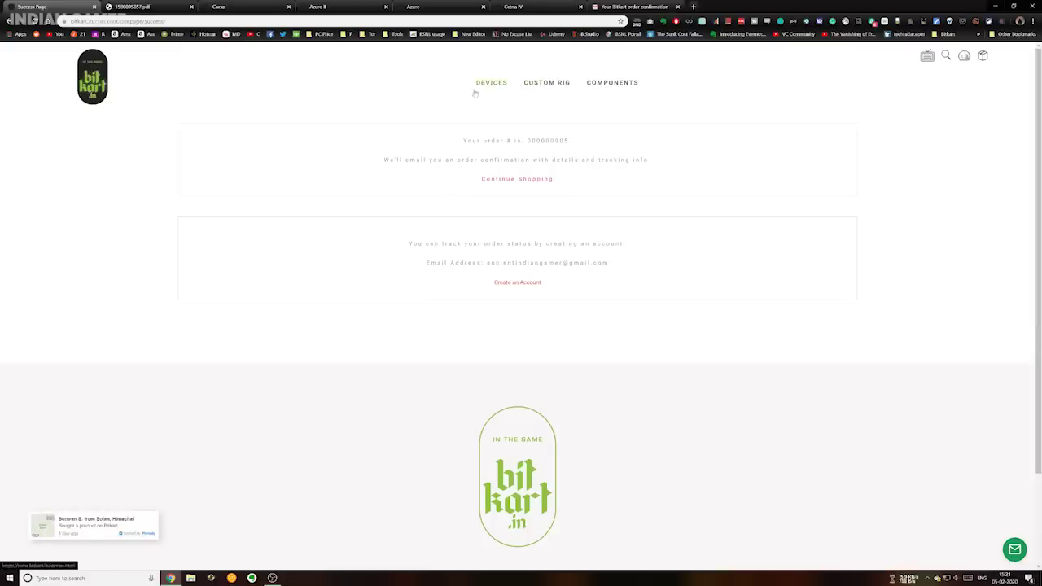
{"action": "left_click", "coordinate": [490, 84]}
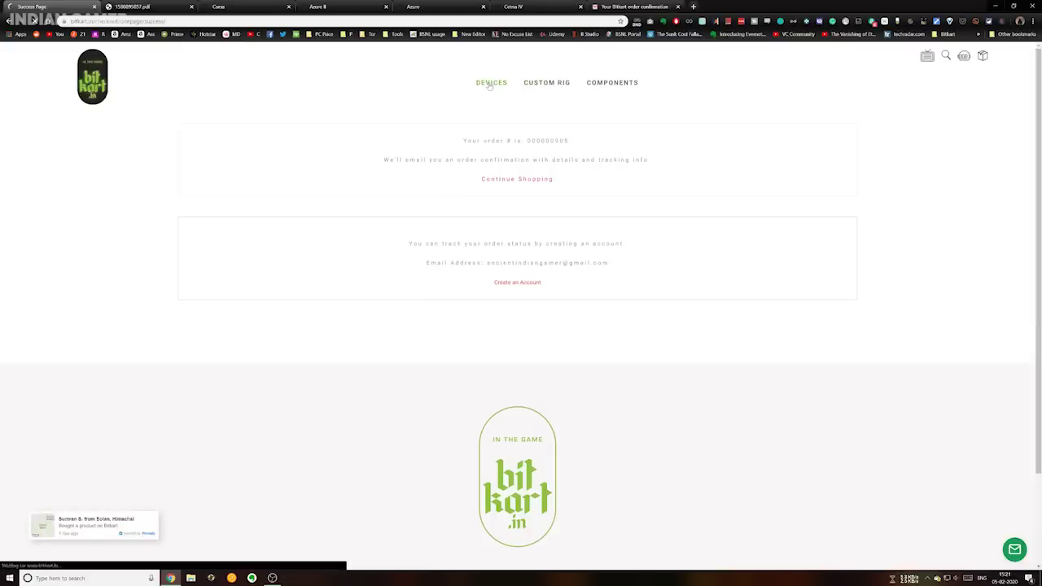